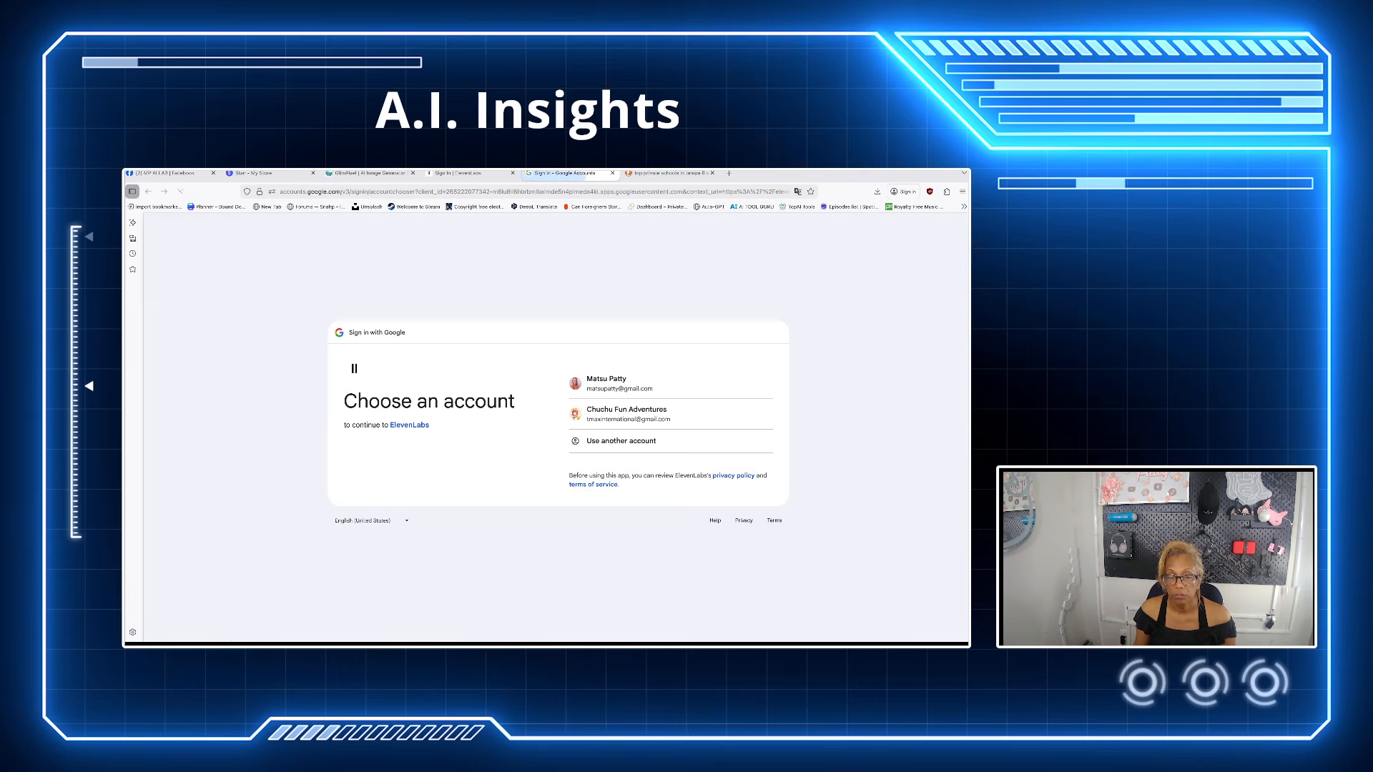
Sign in to ElevenLabs with the first listed Google account and dismiss the notifications.
click(643, 384)
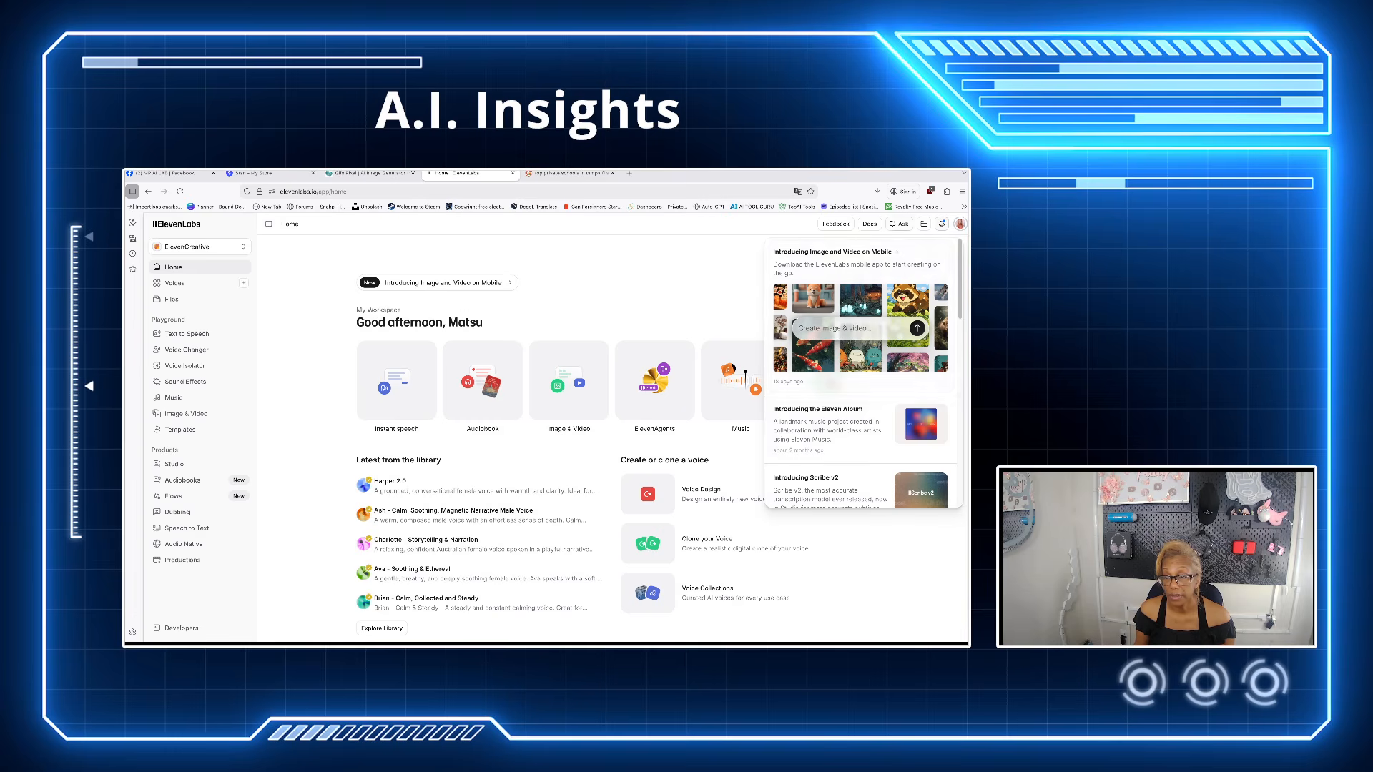
key(Escape)
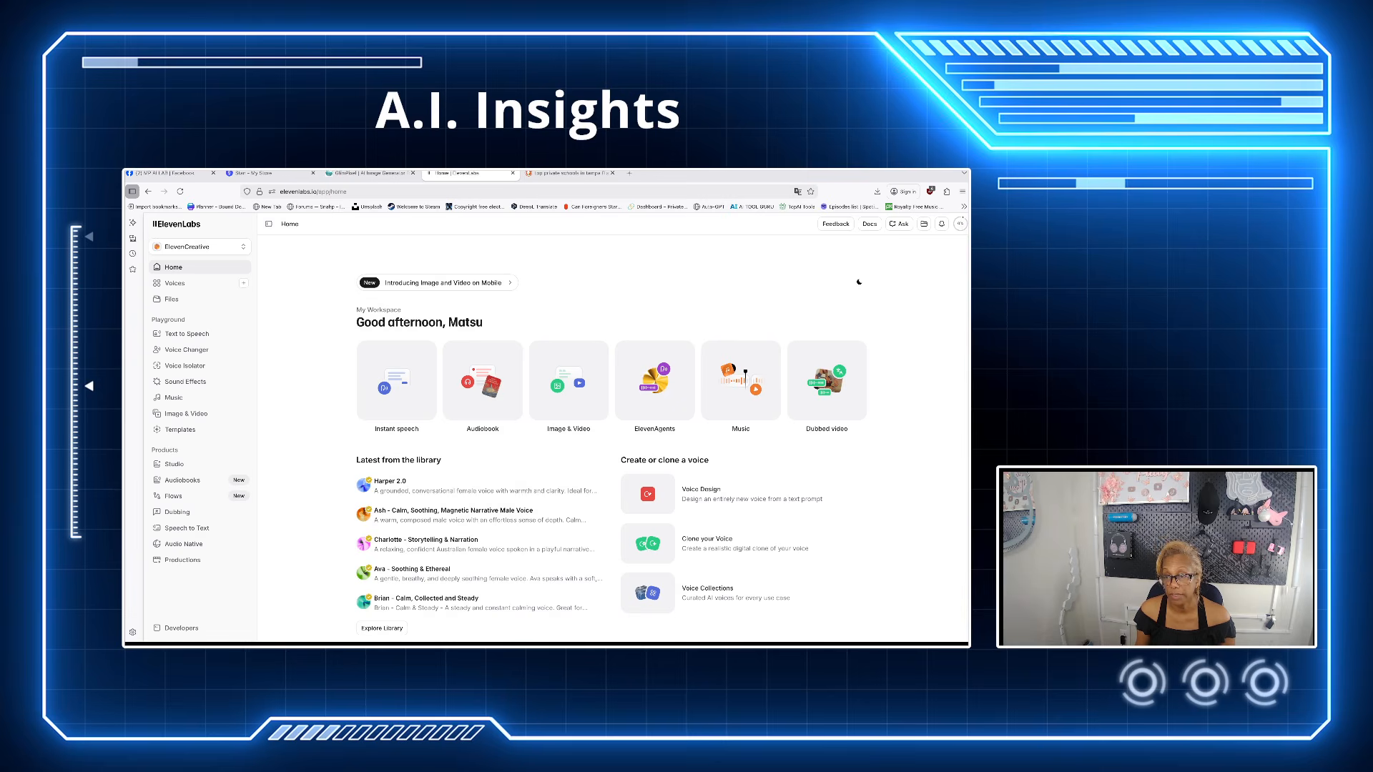
Check the account's credit balance and workspace options, and look over the home page.
click(960, 224)
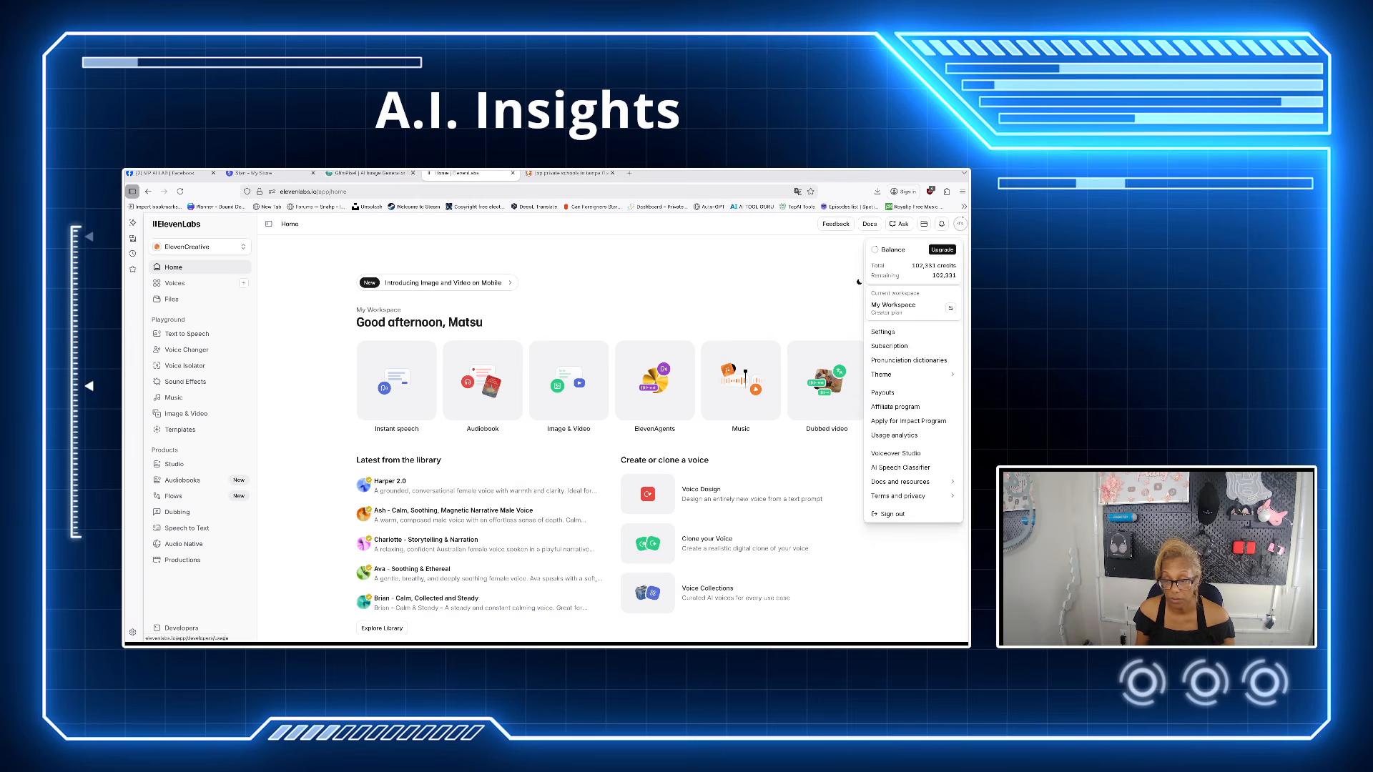
click(858, 281)
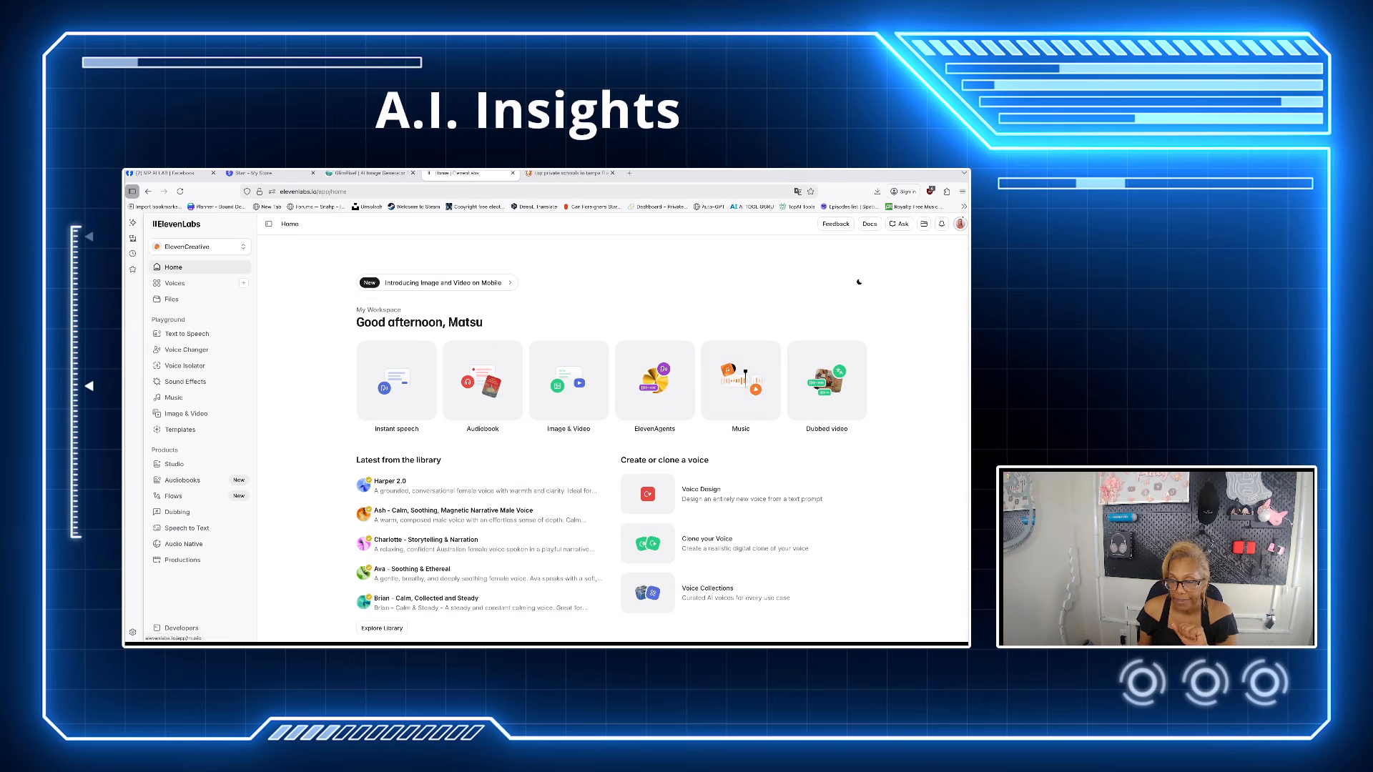
scroll(611, 443, down, 1)
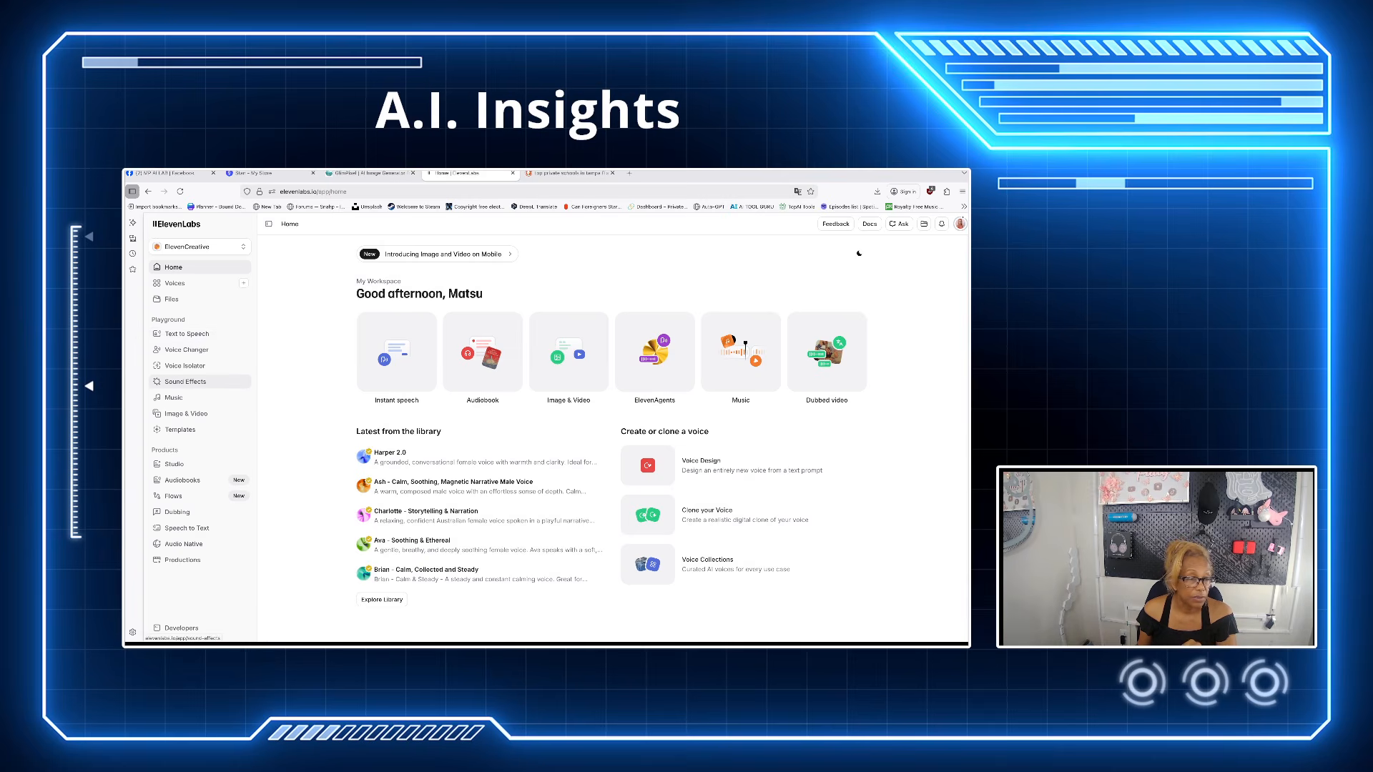
Look over the Sound Effects and Music pages, including the credit cost of generating music.
click(185, 382)
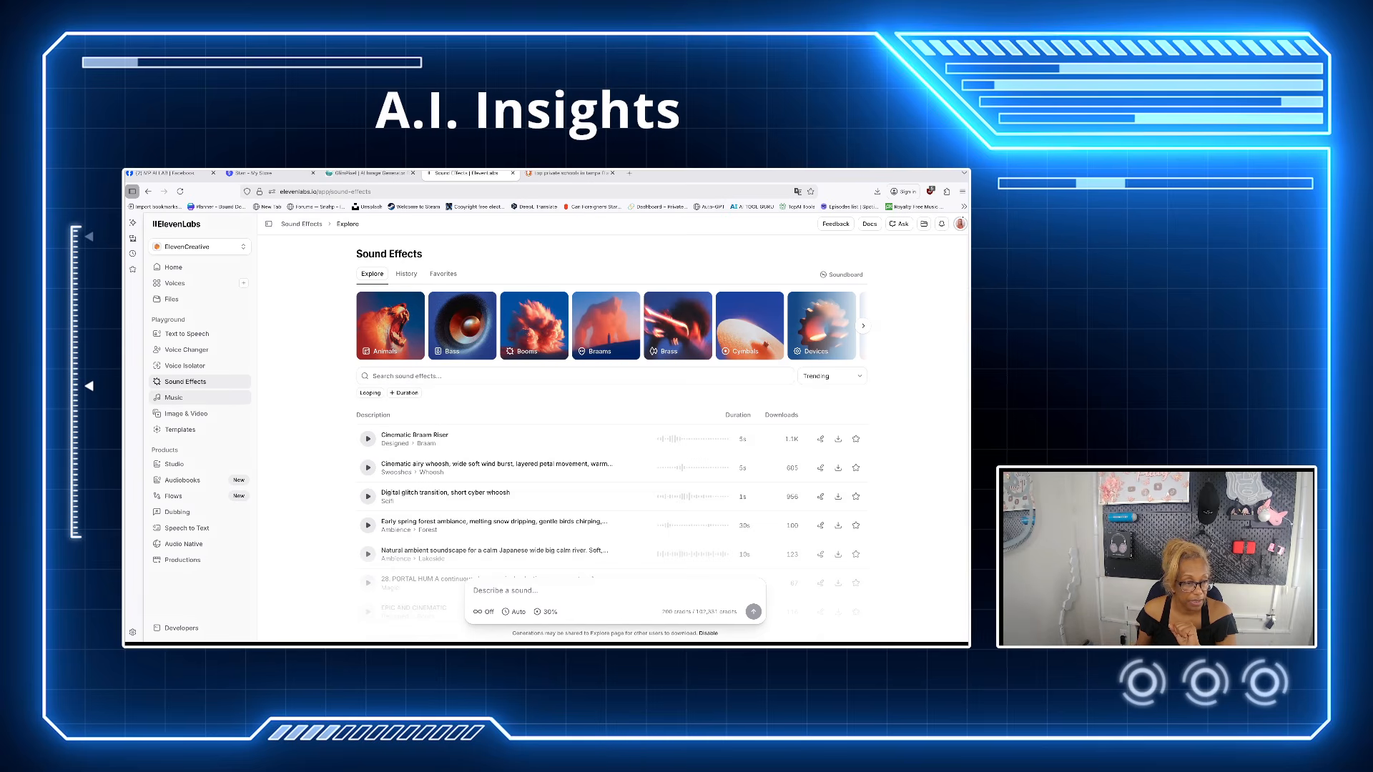
click(174, 398)
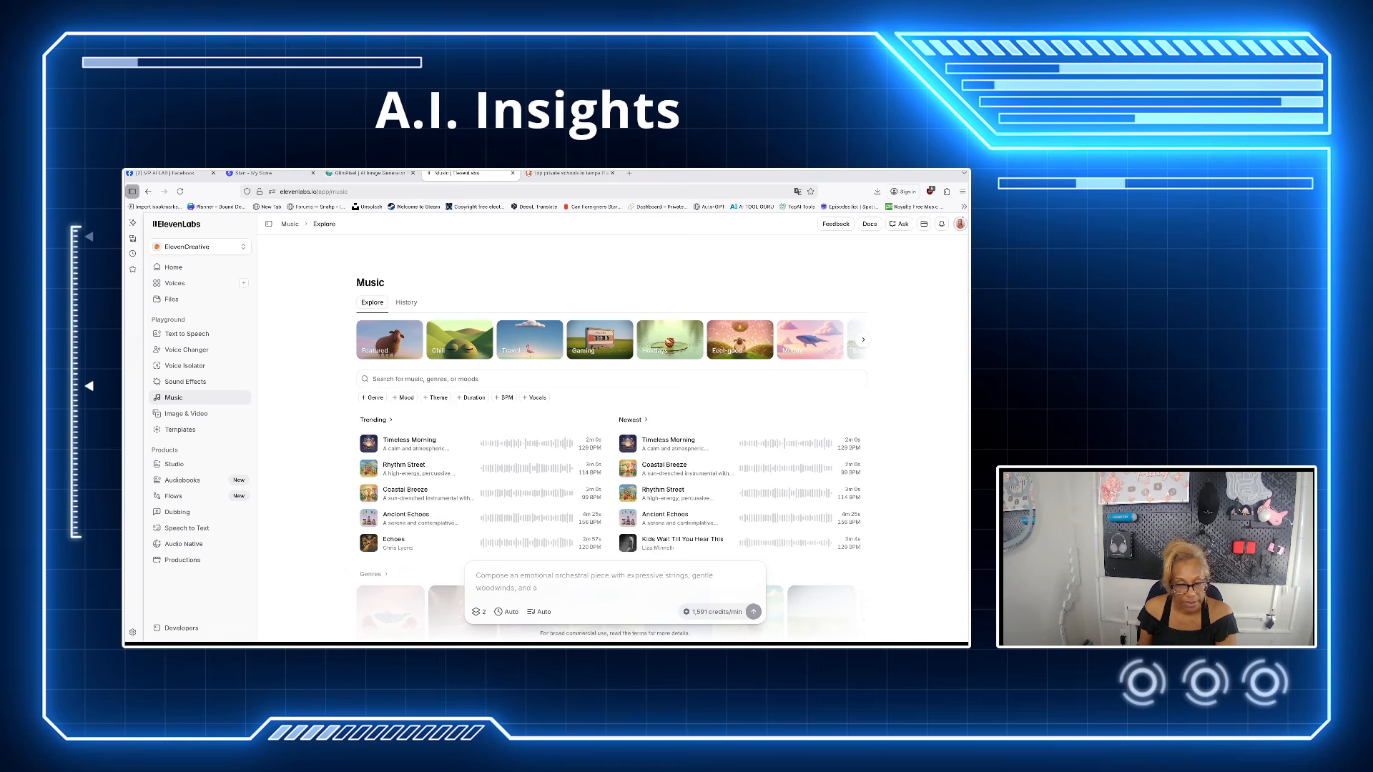
mouse_move(714, 612)
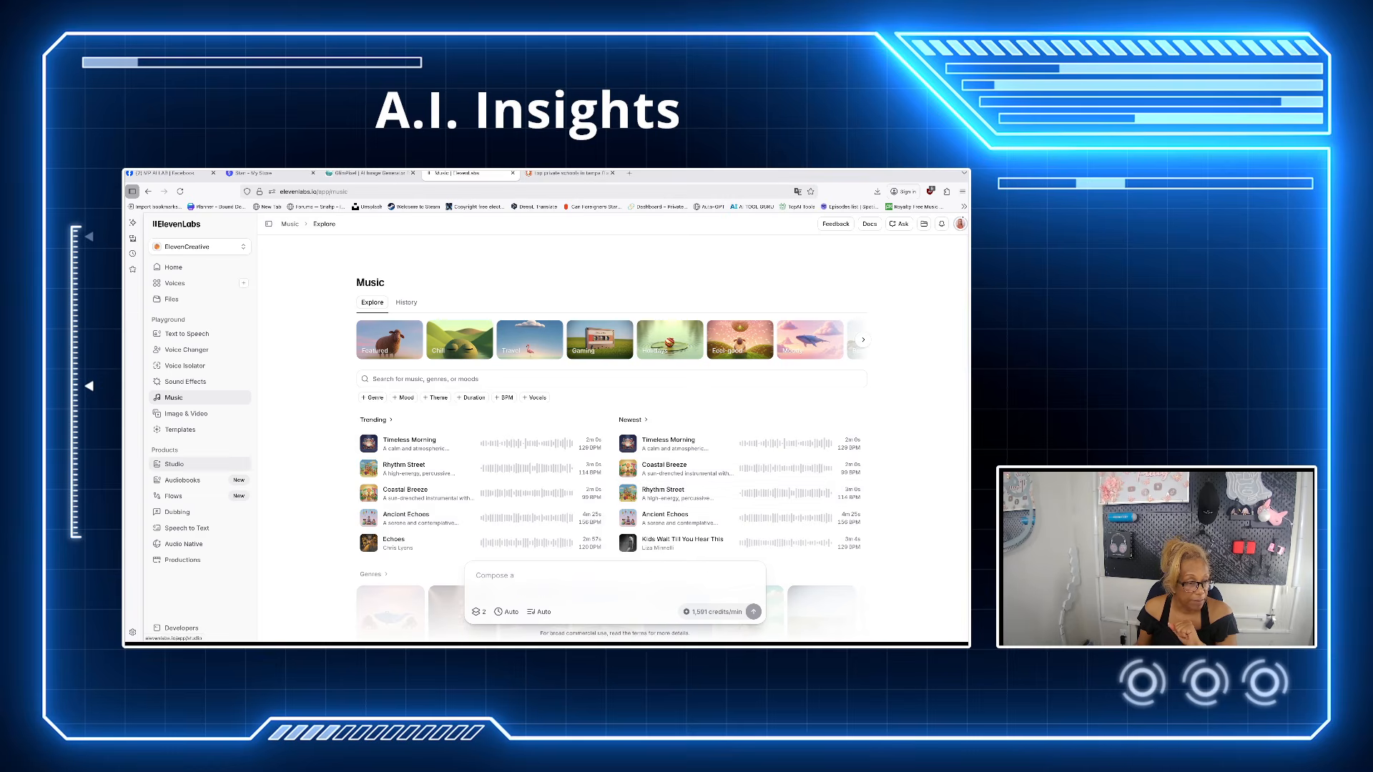
Open Image & Video, dismissing the Nano Banana 2 announcement, and compare its image and video generation modes.
click(179, 413)
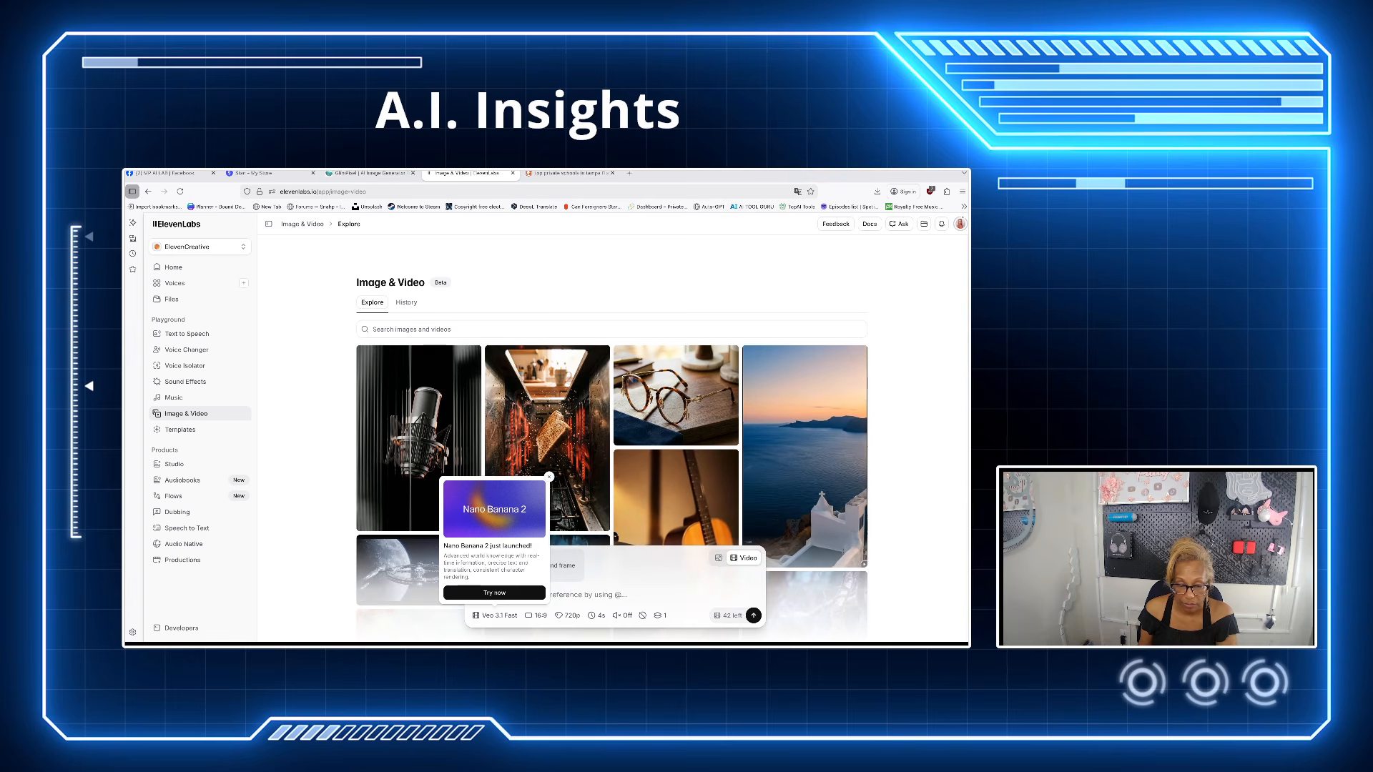
click(550, 477)
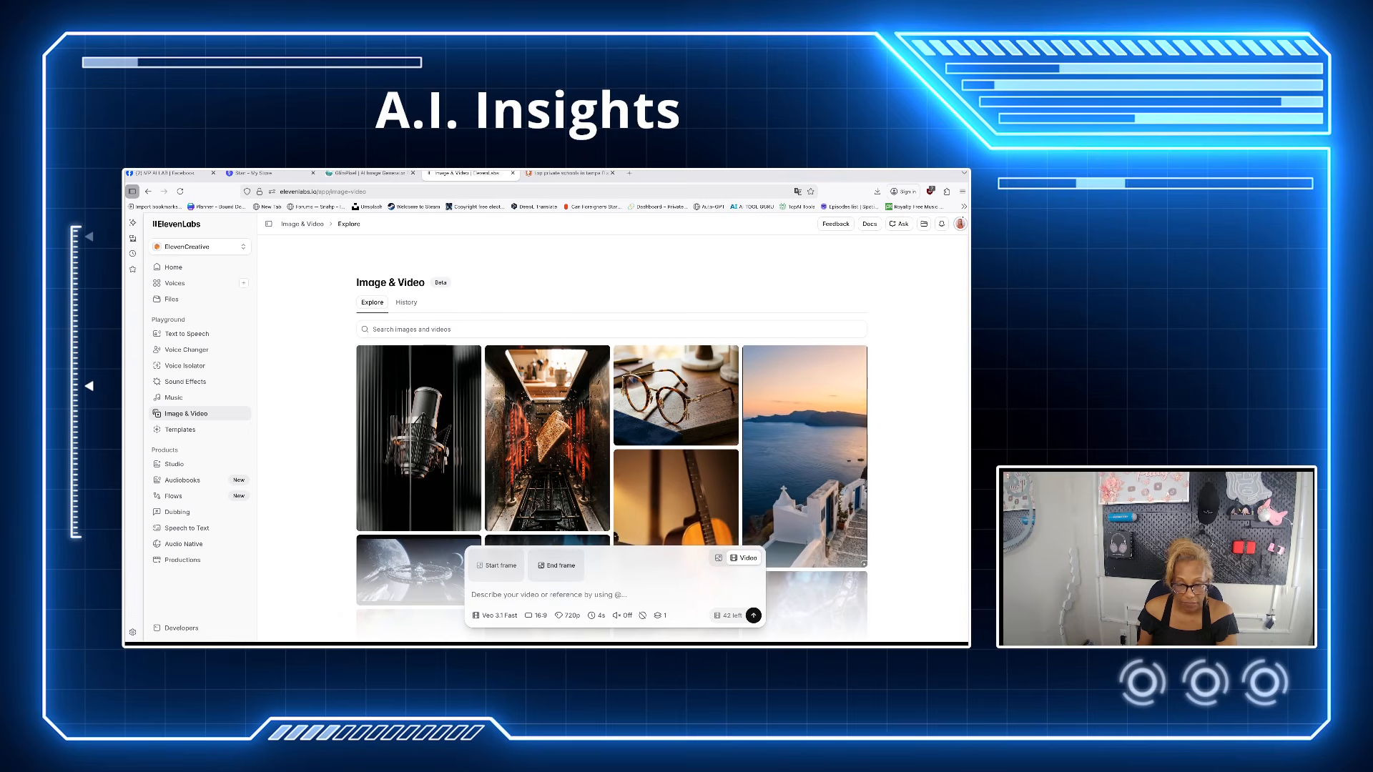
click(719, 558)
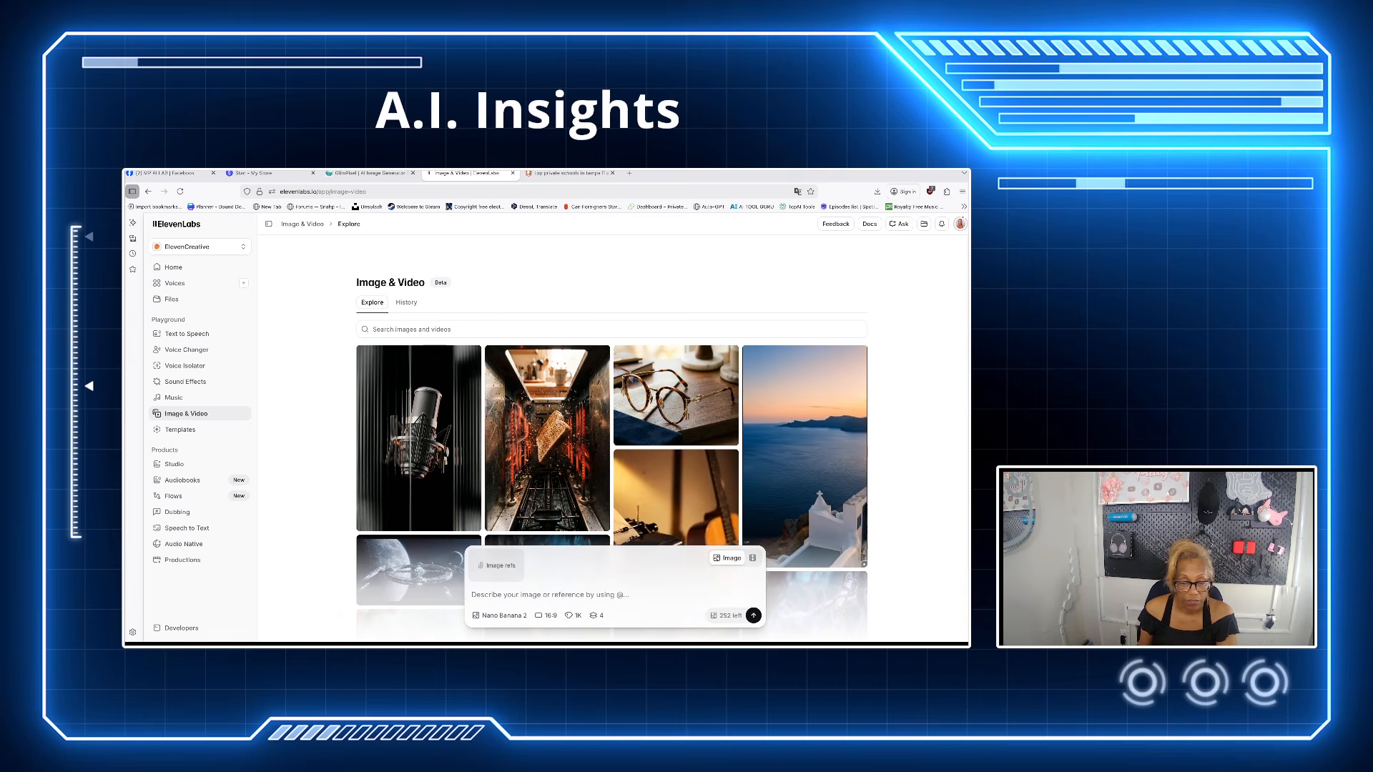
click(754, 558)
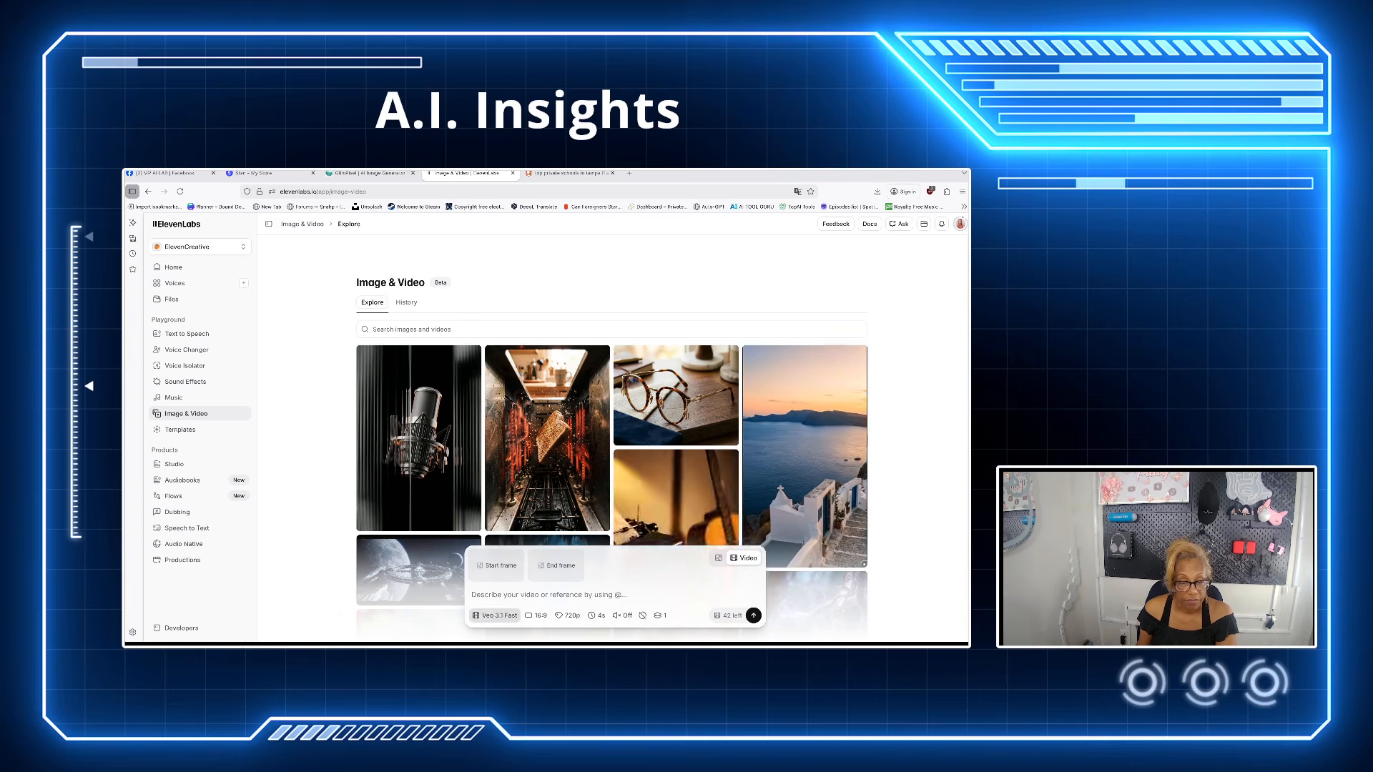
Review the models and aspect ratios available for video generation.
click(495, 616)
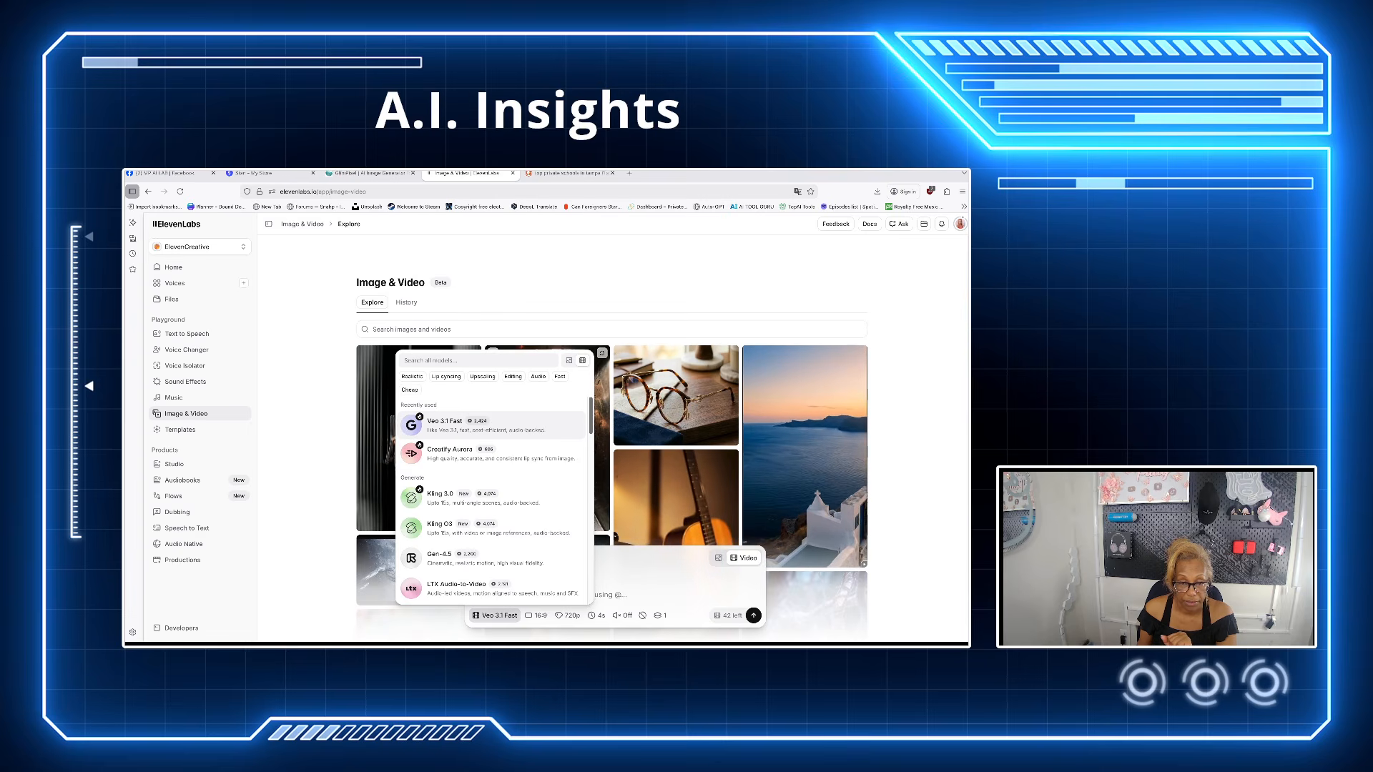
scroll(494, 501, down, 5)
scroll(493, 501, up, 5)
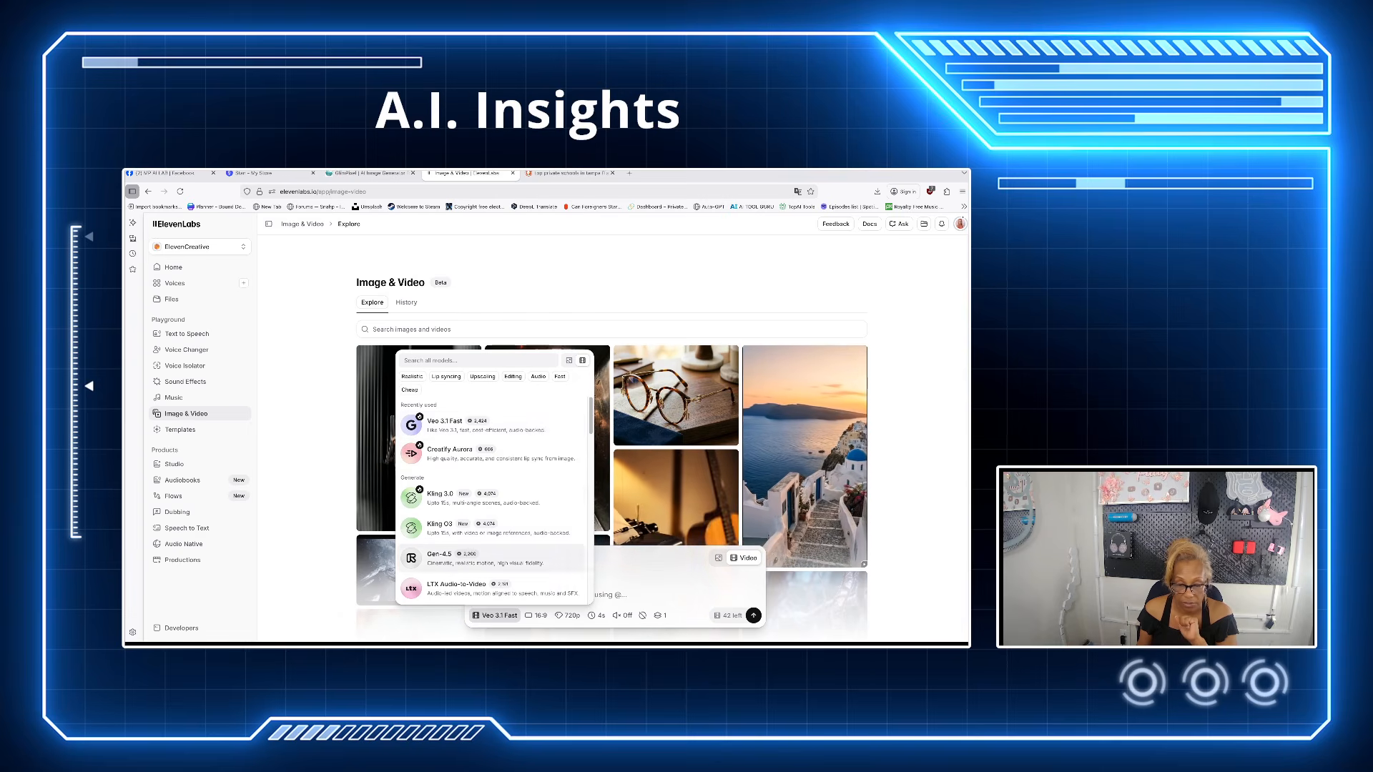
click(495, 616)
click(536, 616)
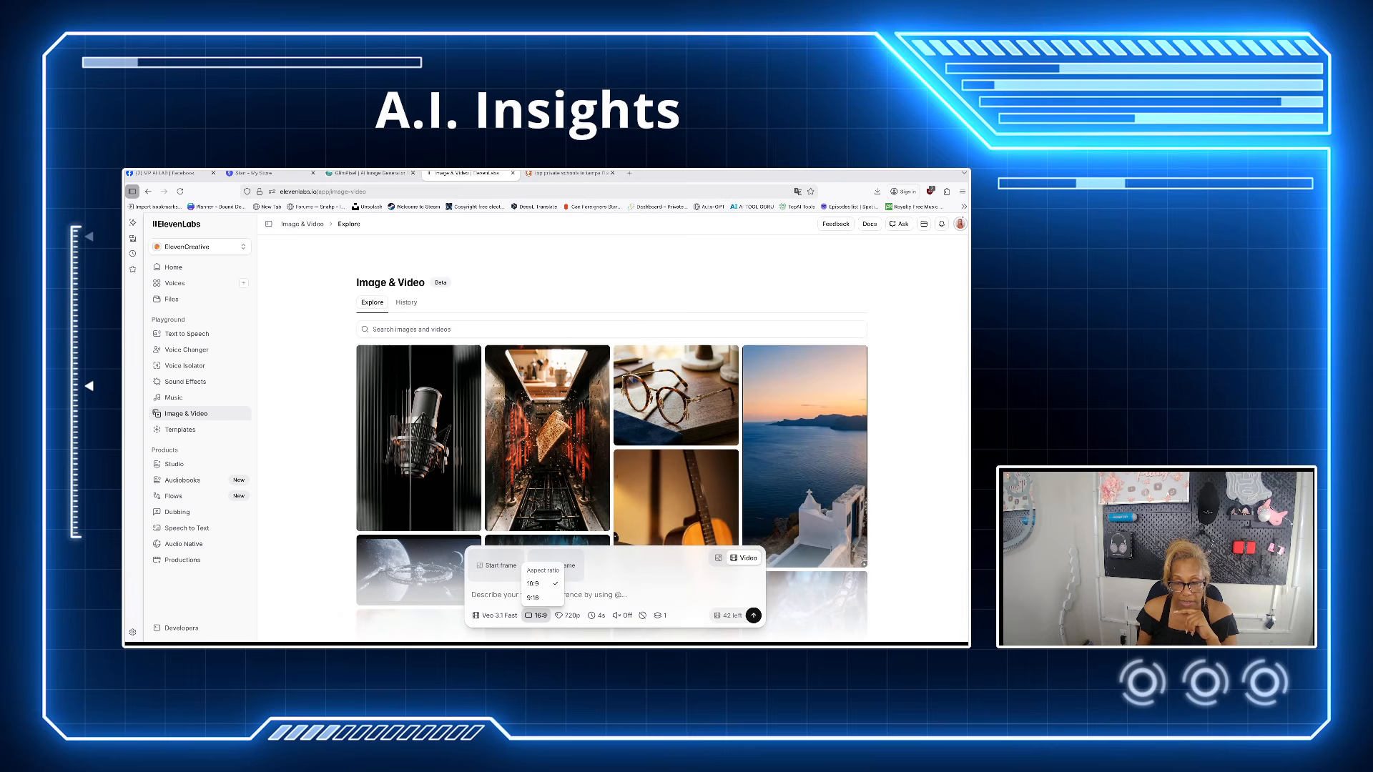
key(Escape)
Switch to image generation and review the aspect ratio and resolution options for Nano Banana 2.
click(718, 557)
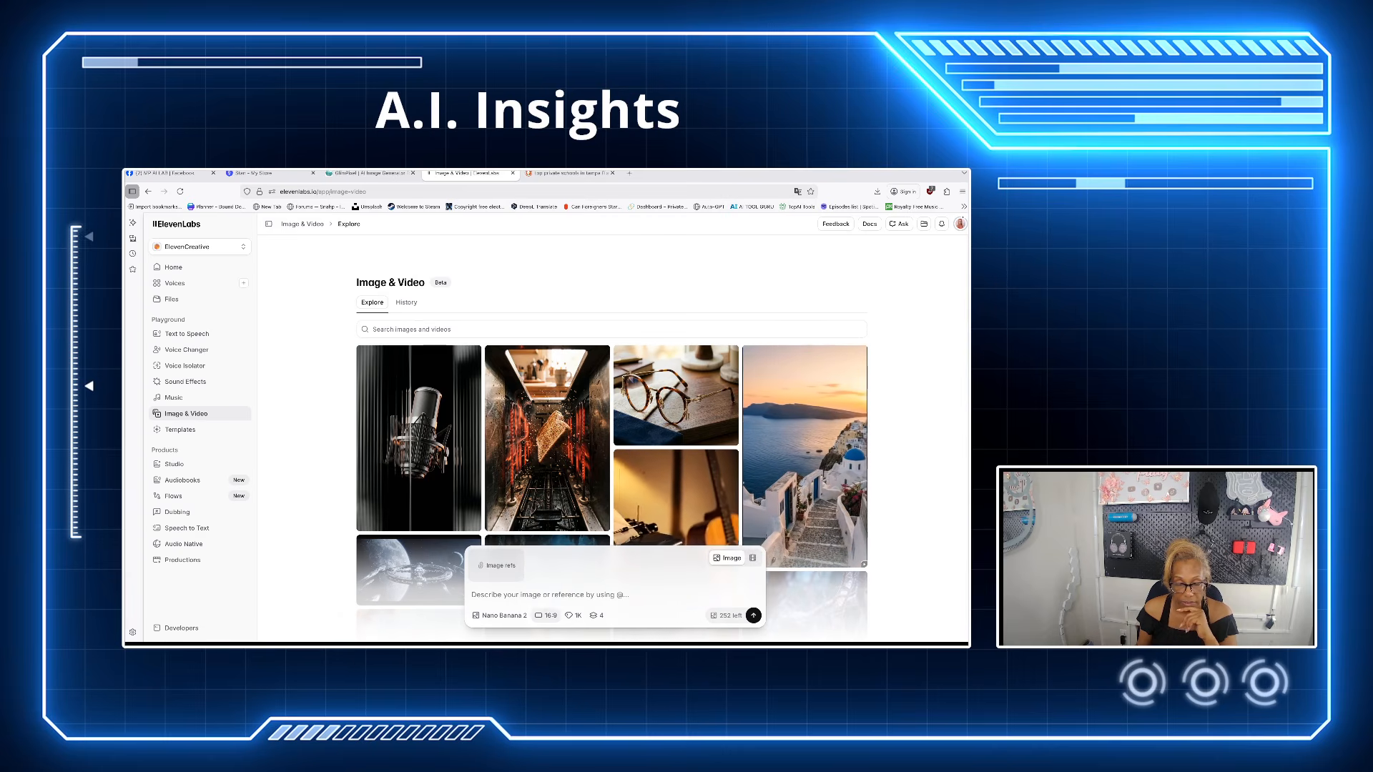
click(546, 615)
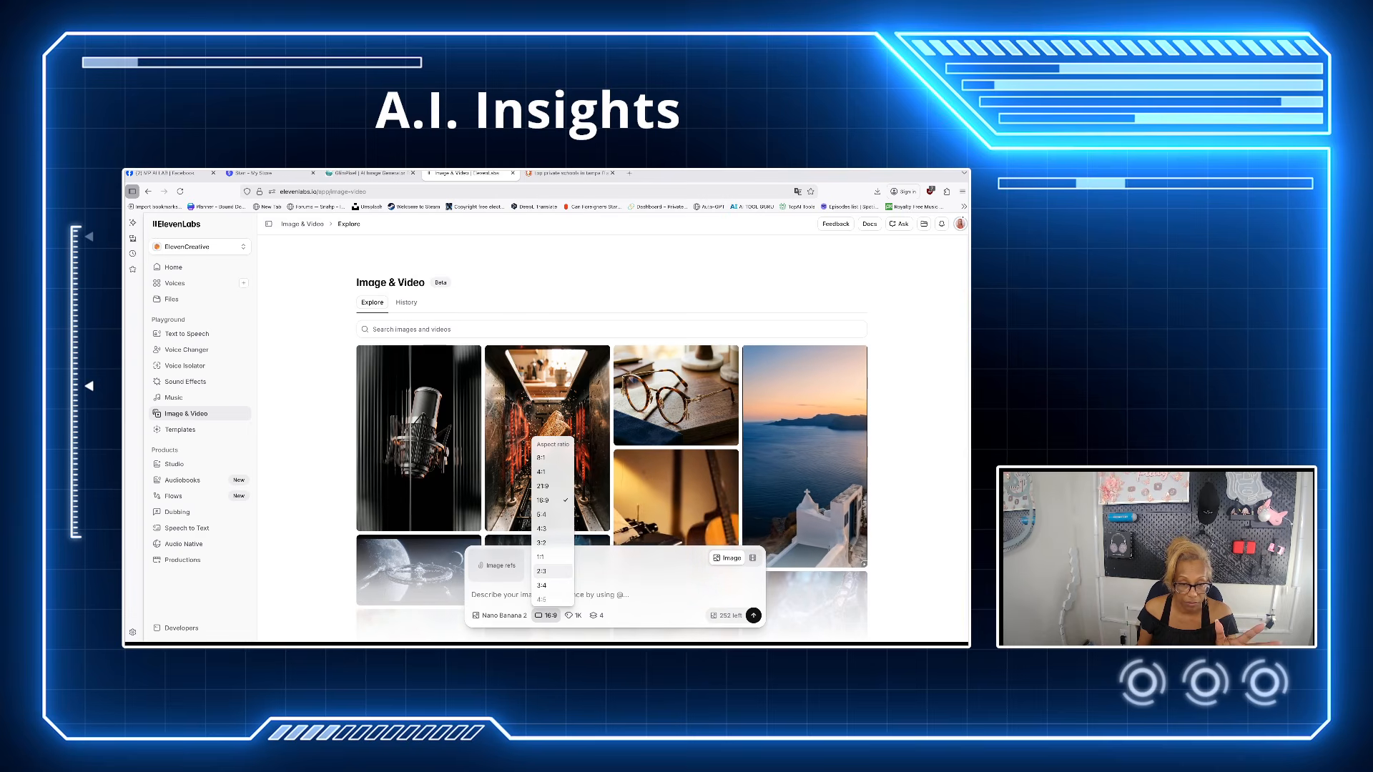
click(574, 615)
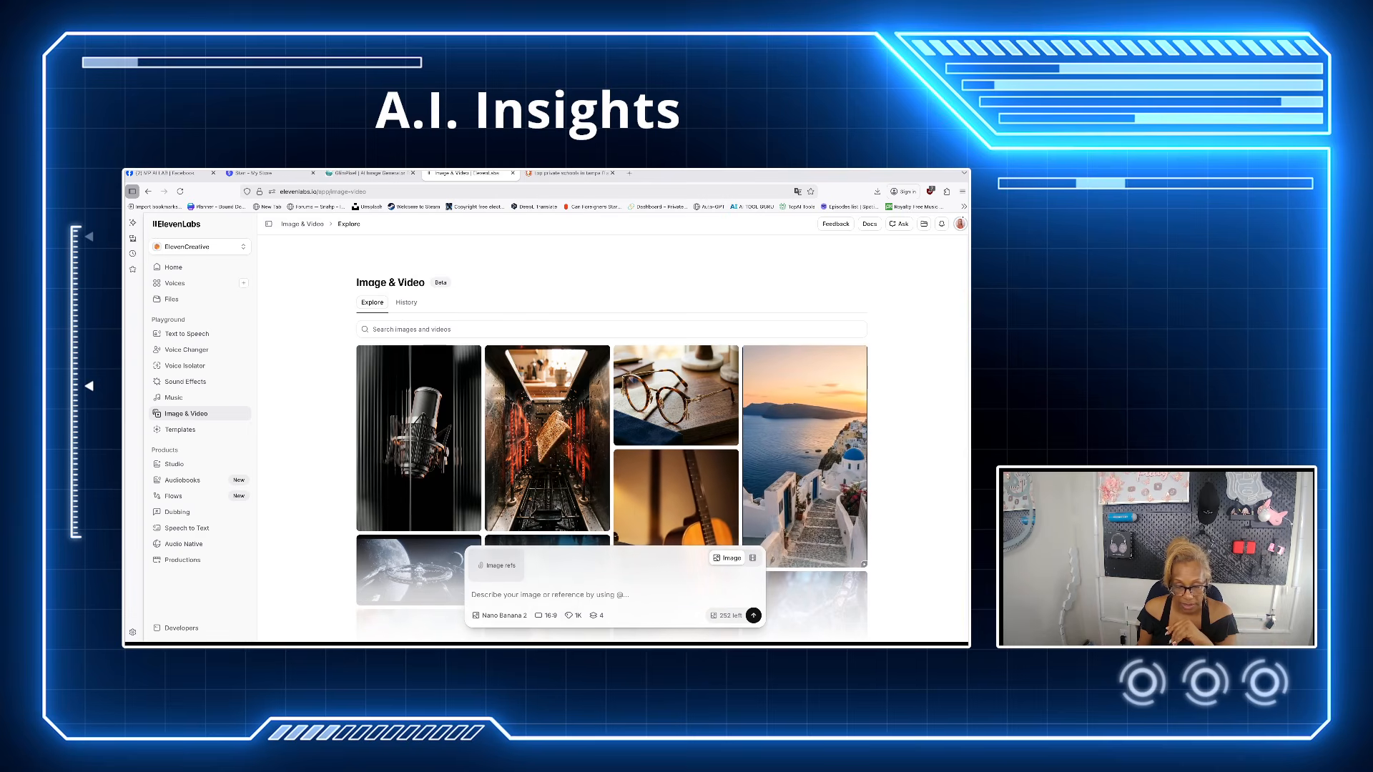
click(573, 616)
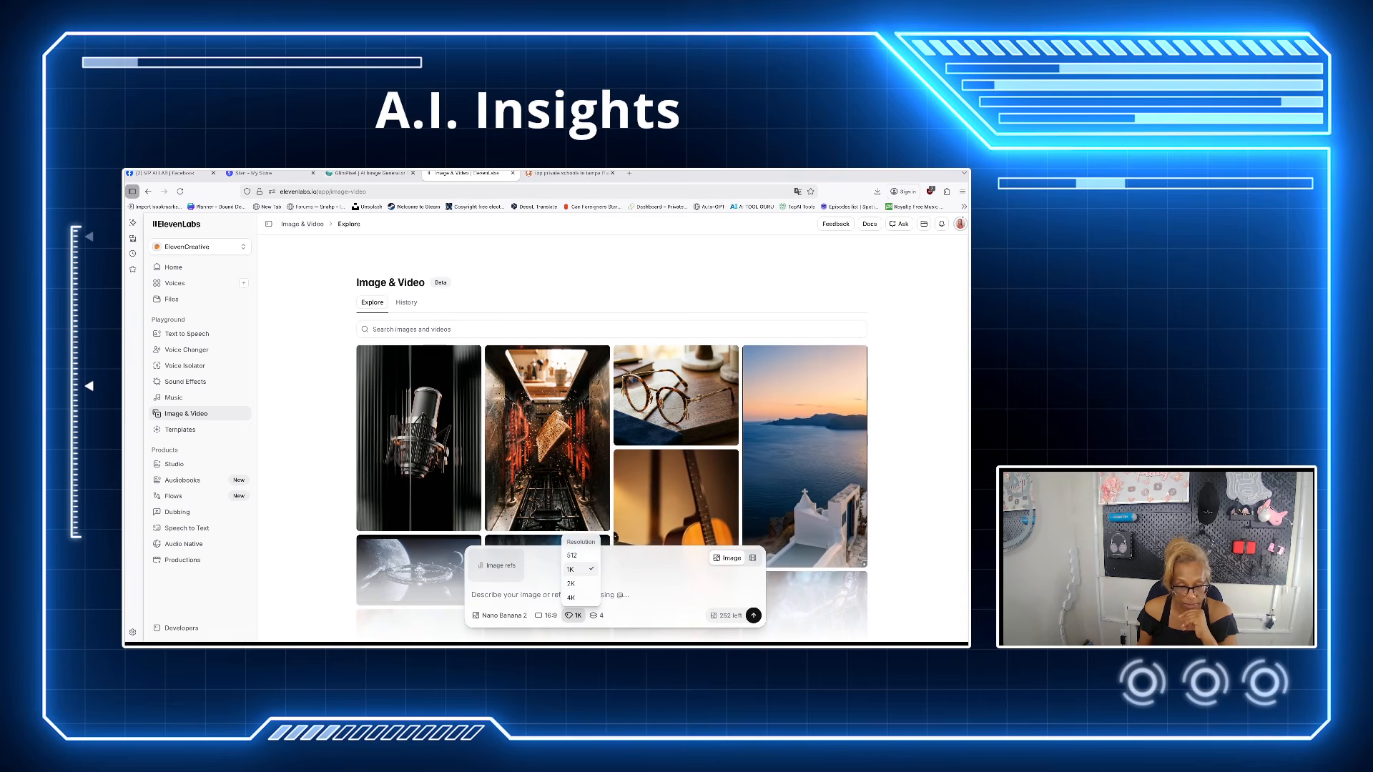
click(597, 616)
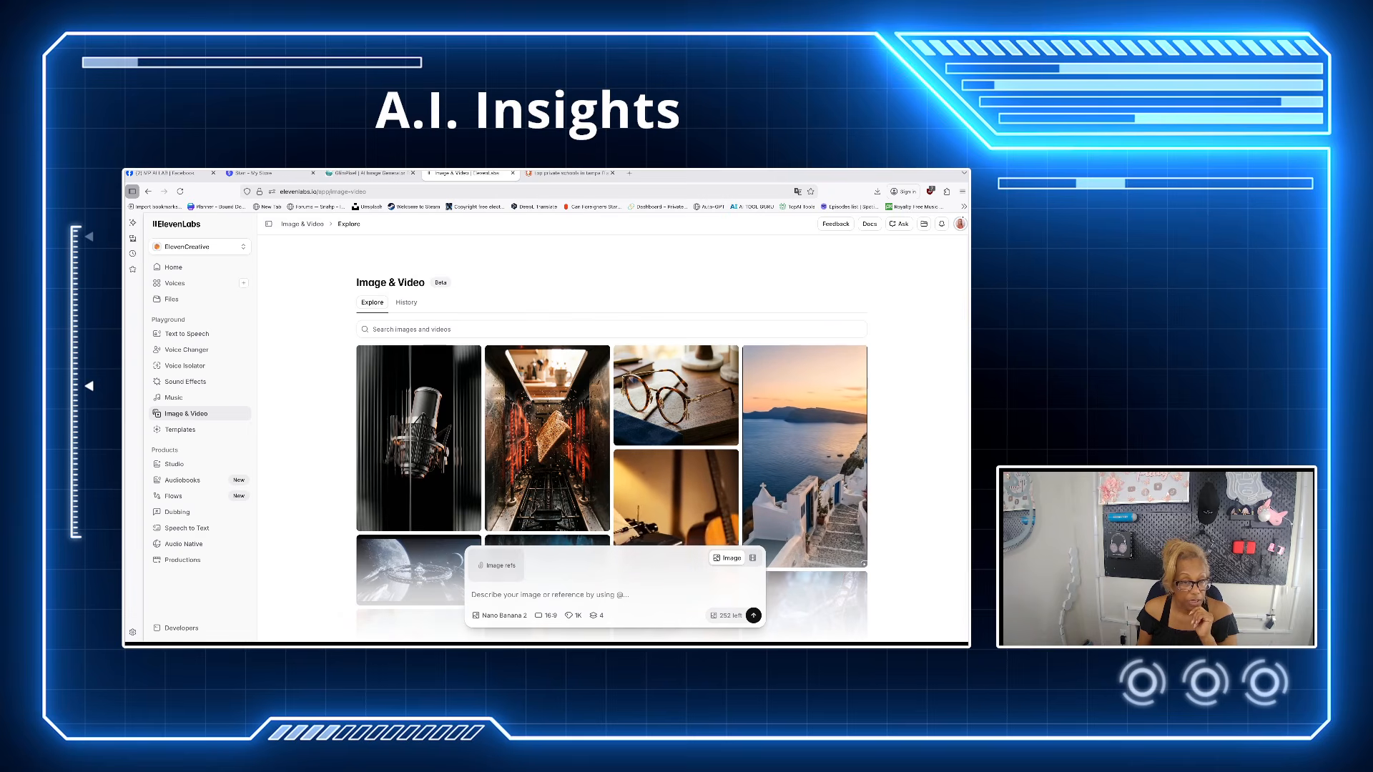
Open the generation history and view the oldest Creatify Aurora video, a woman in front of blurred lights.
click(406, 303)
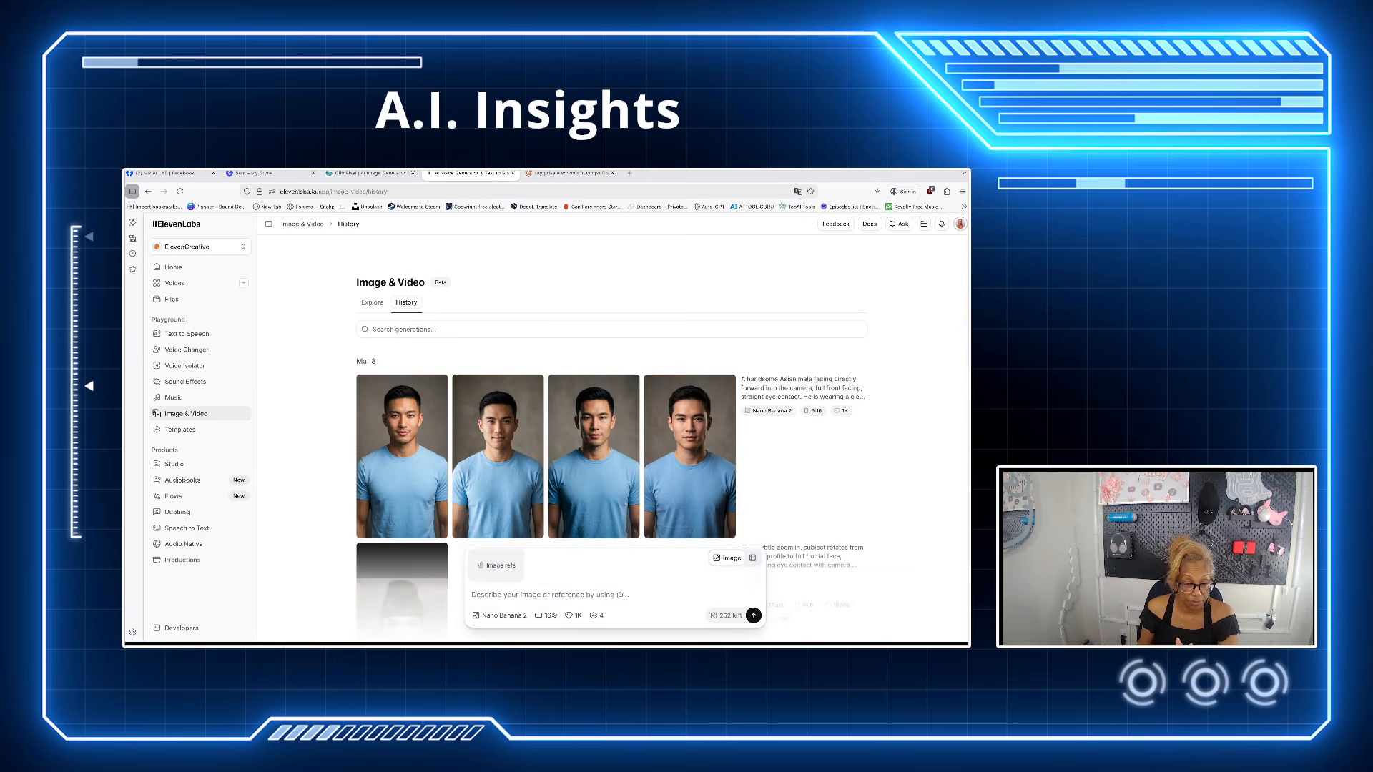
scroll(498, 400, down, 2)
scroll(498, 401, down, 10)
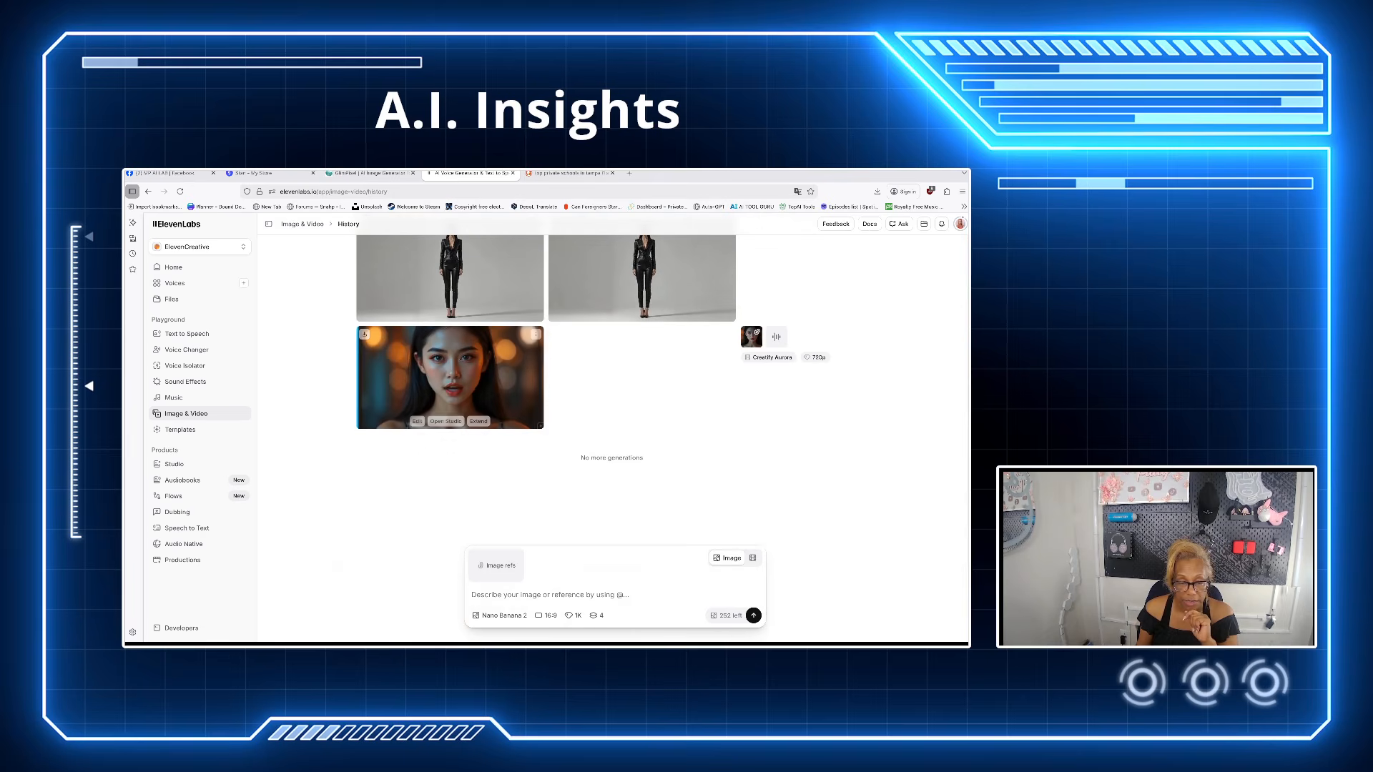
scroll(499, 401, up, 1)
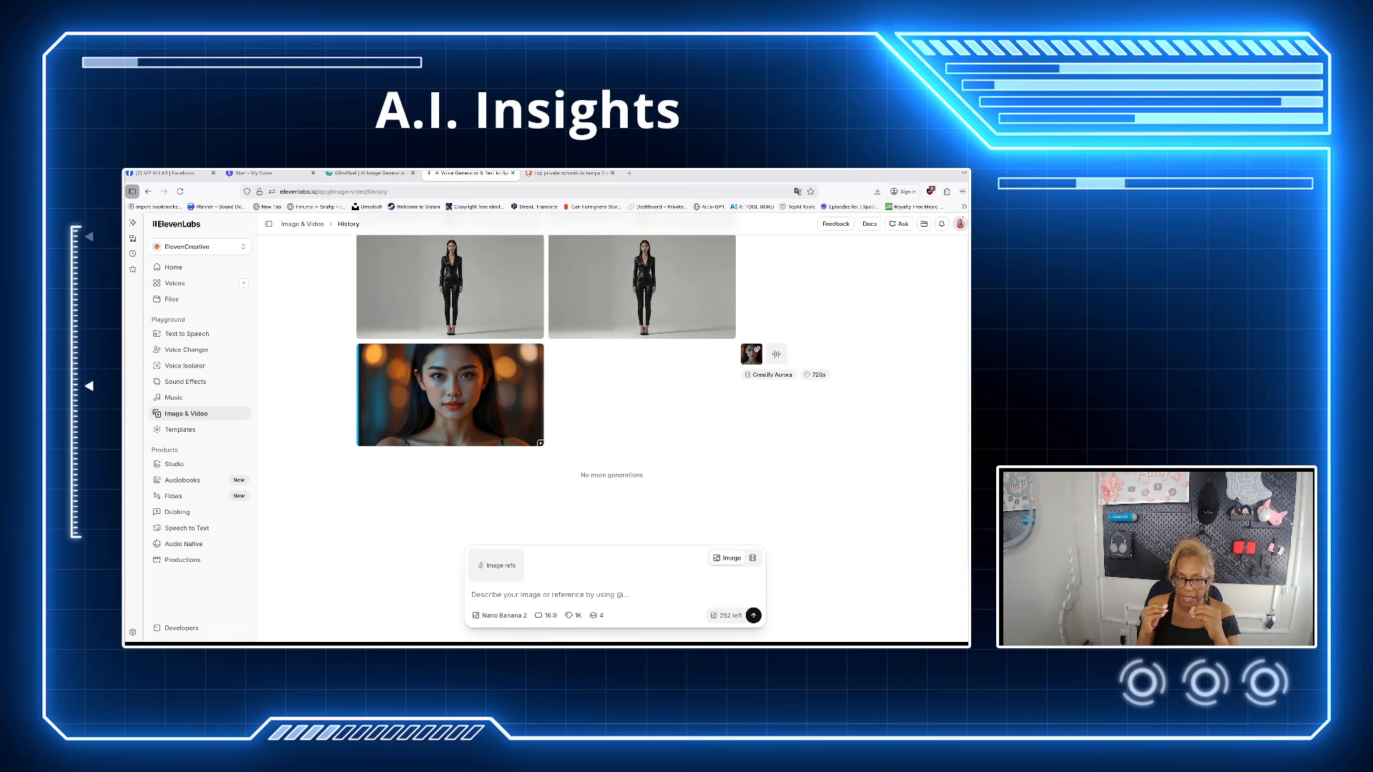
mouse_move(451, 396)
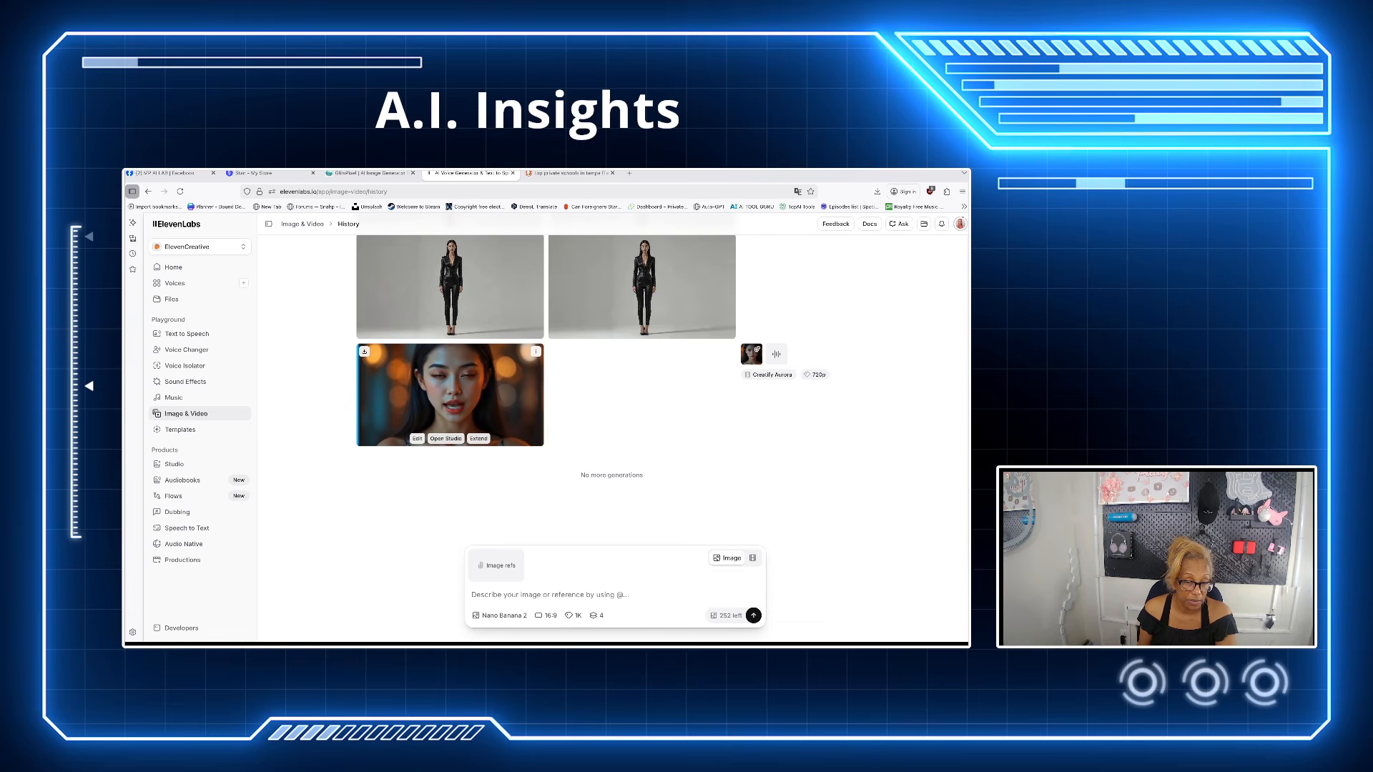
click(450, 396)
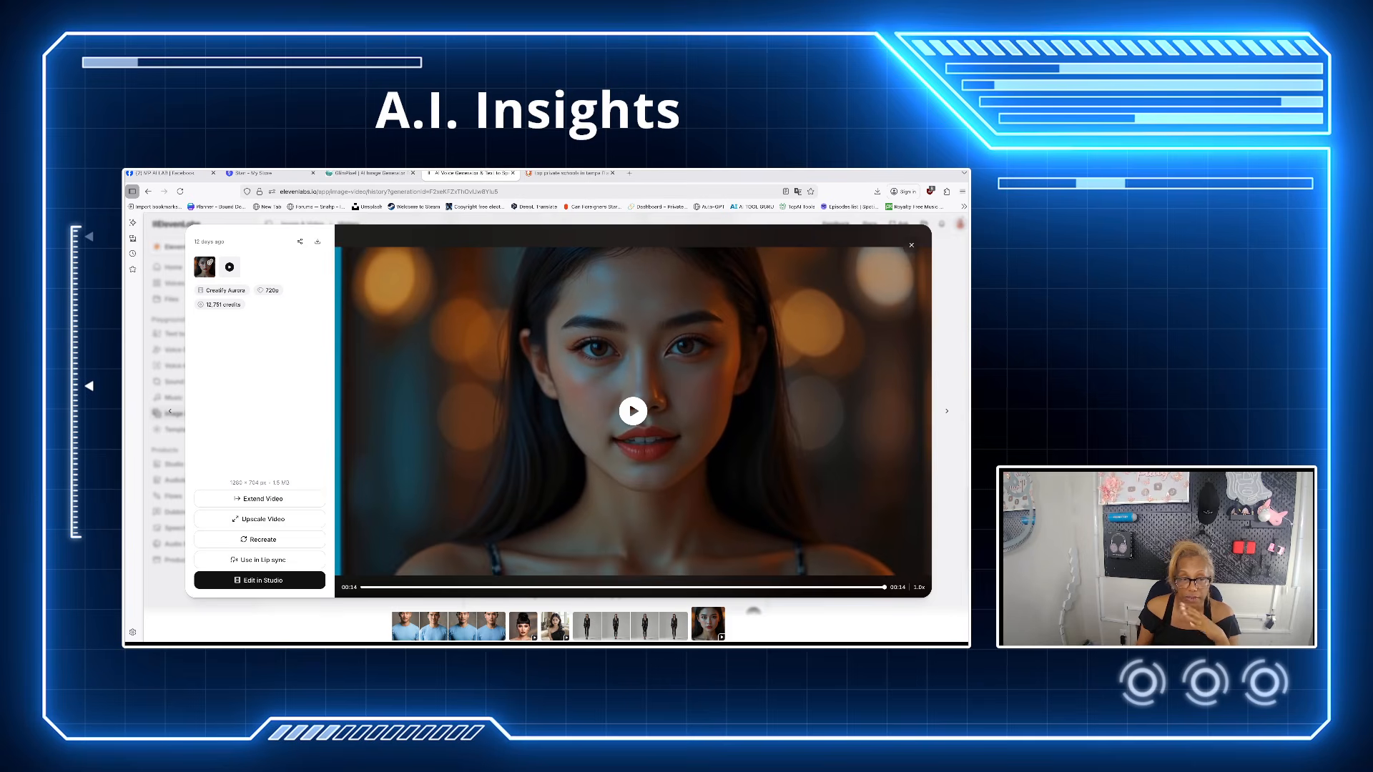
key(Escape)
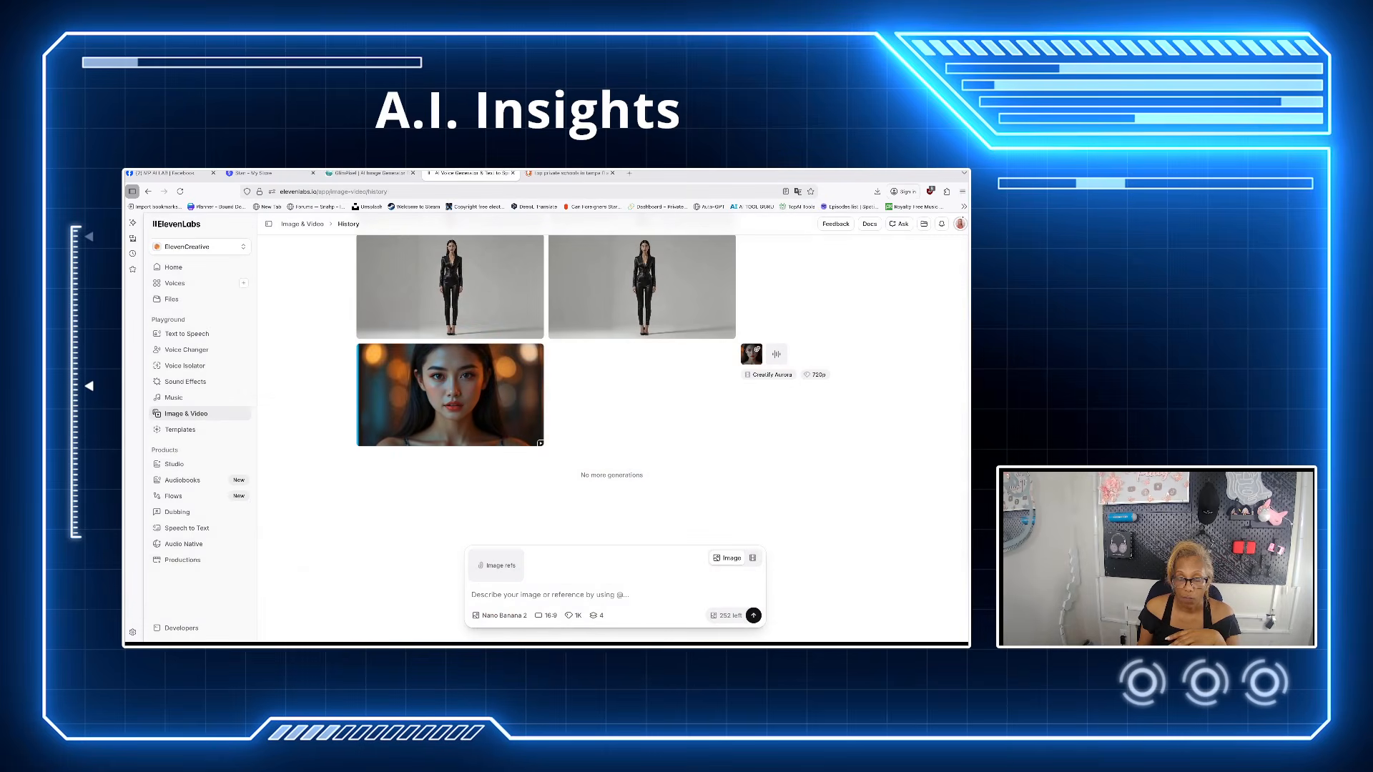
View the Mar 3 video of the woman in the black one-shoulder gown in the generation history.
scroll(402, 400, up, 3)
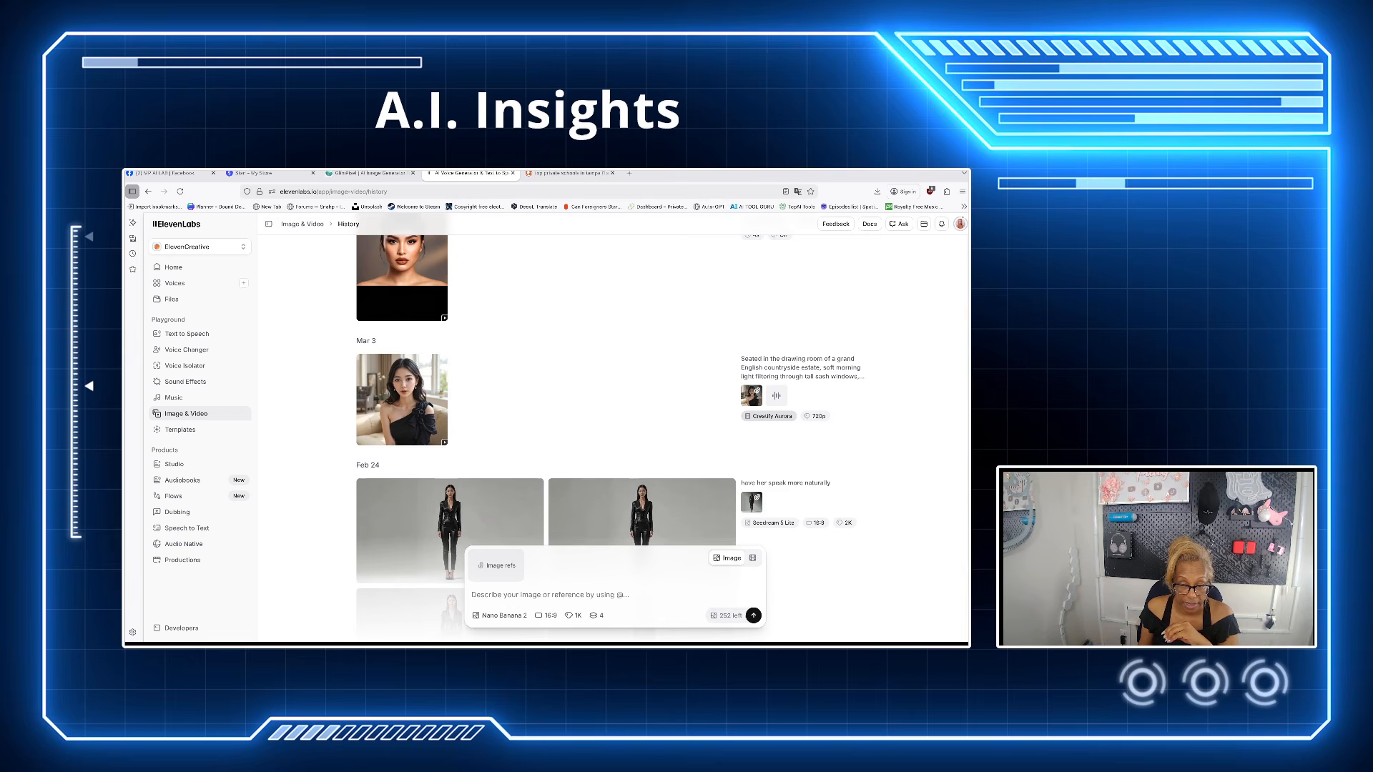
click(393, 414)
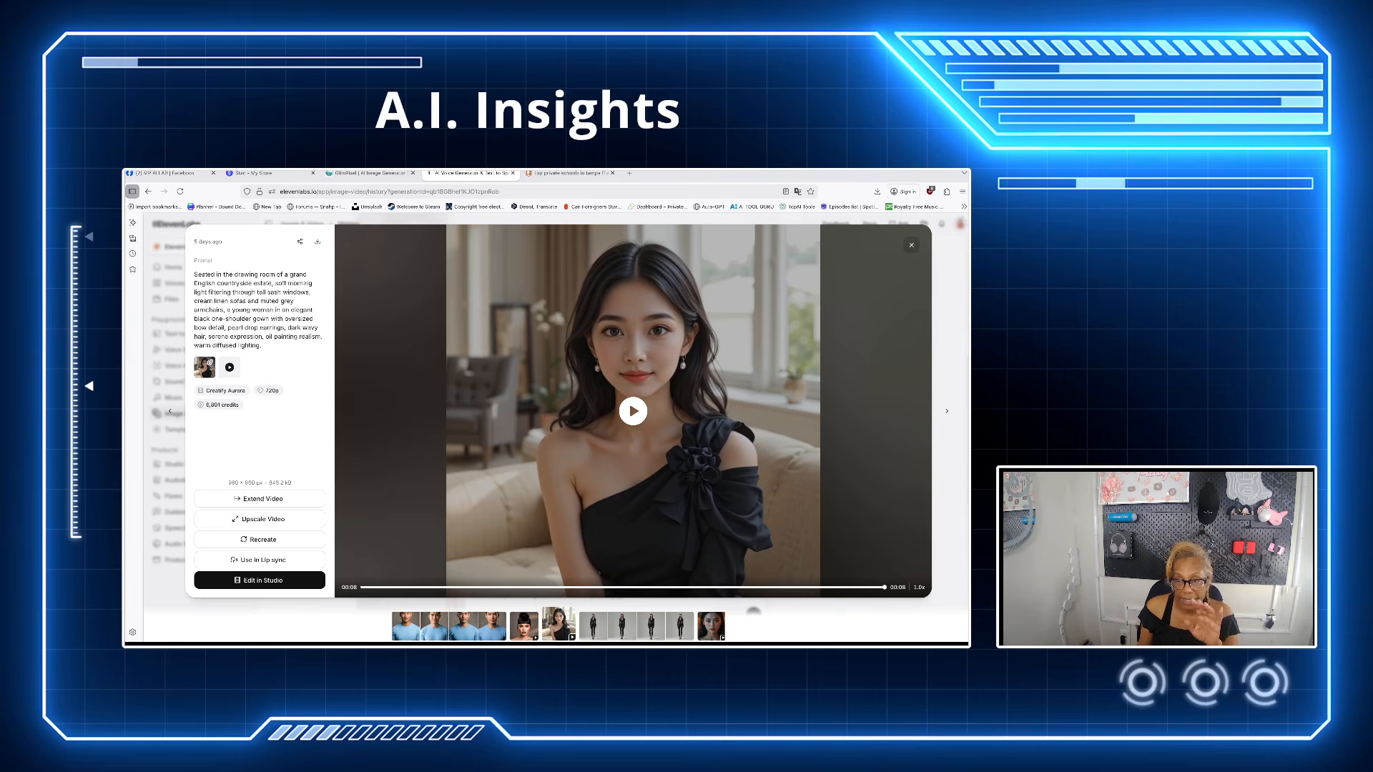
key(Escape)
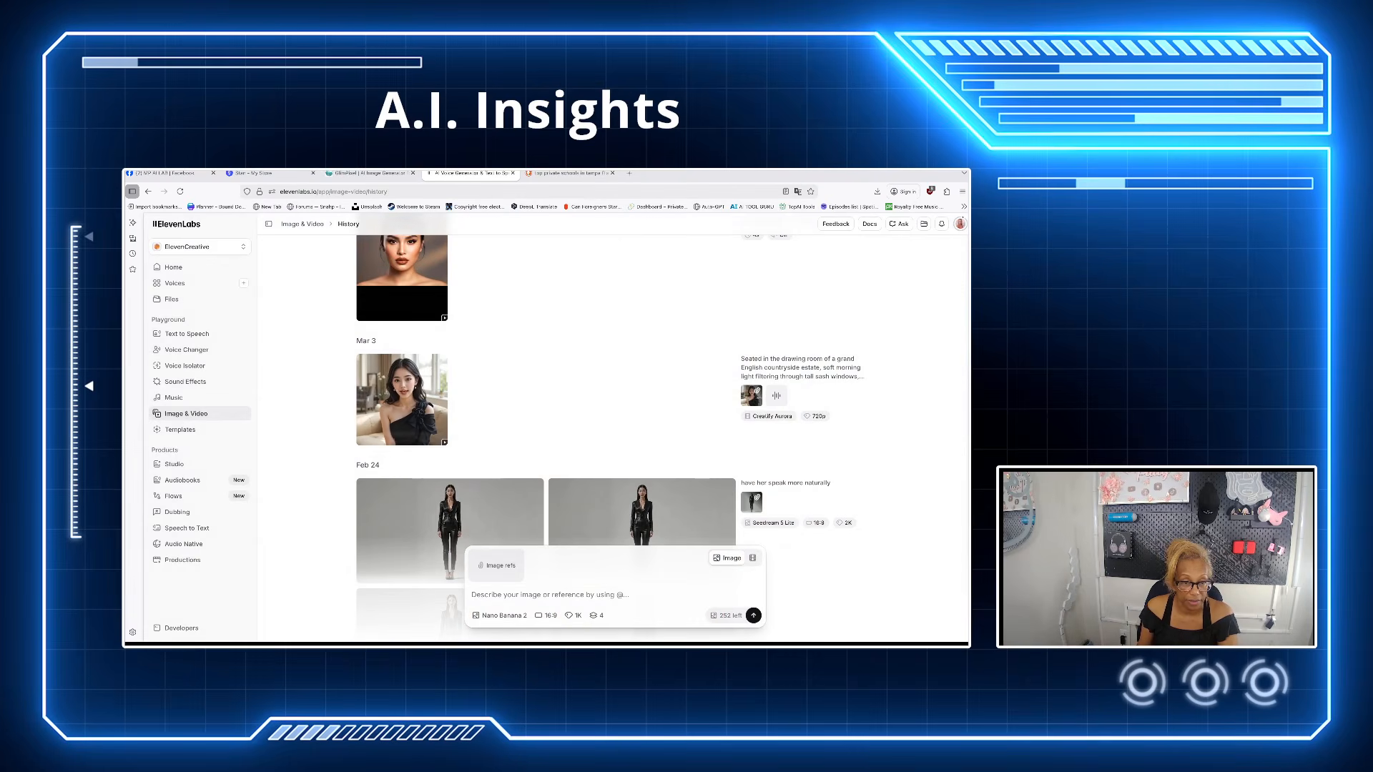
Preview the Veo 3.1 Fast video of the woman with the high bun and bangs in the history.
scroll(612, 427, up, 1)
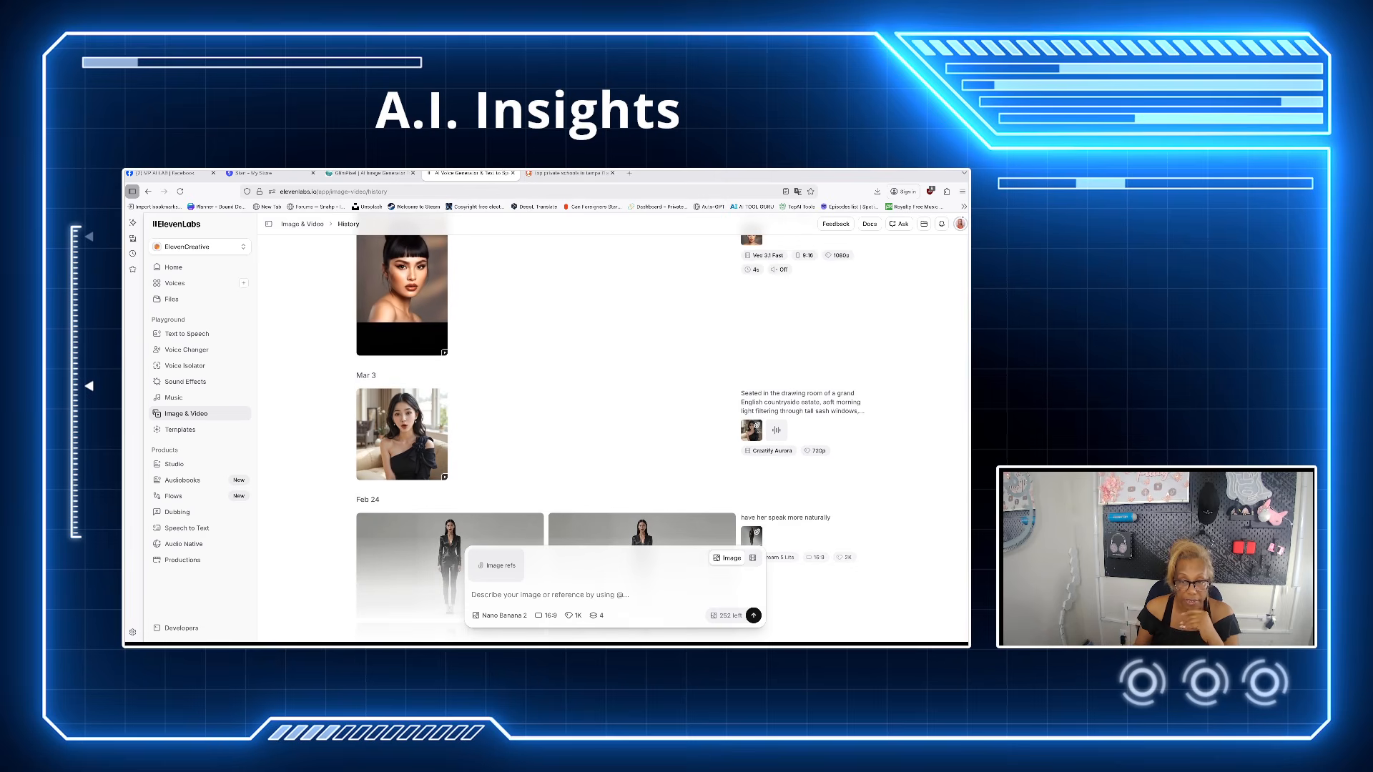
scroll(612, 426, up, 2)
scroll(612, 426, up, 1)
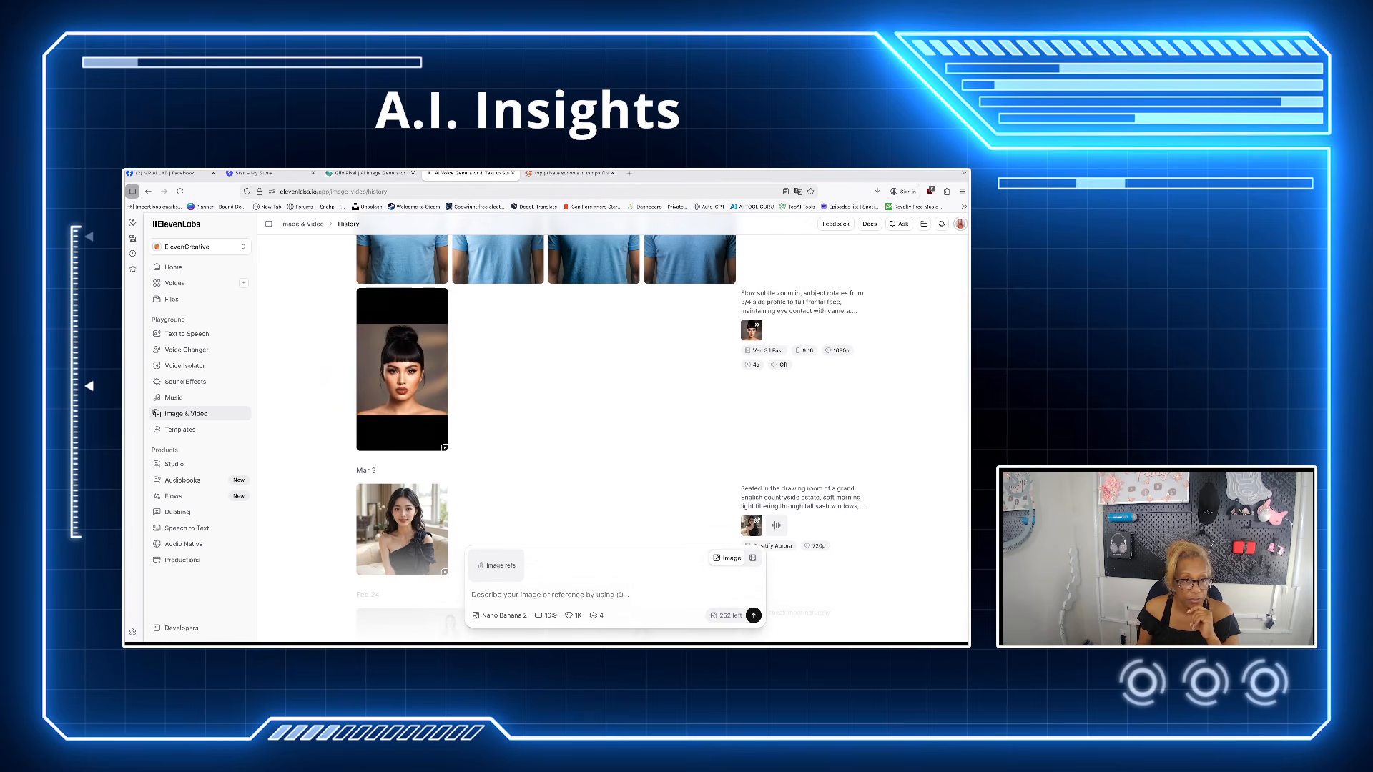
mouse_move(402, 370)
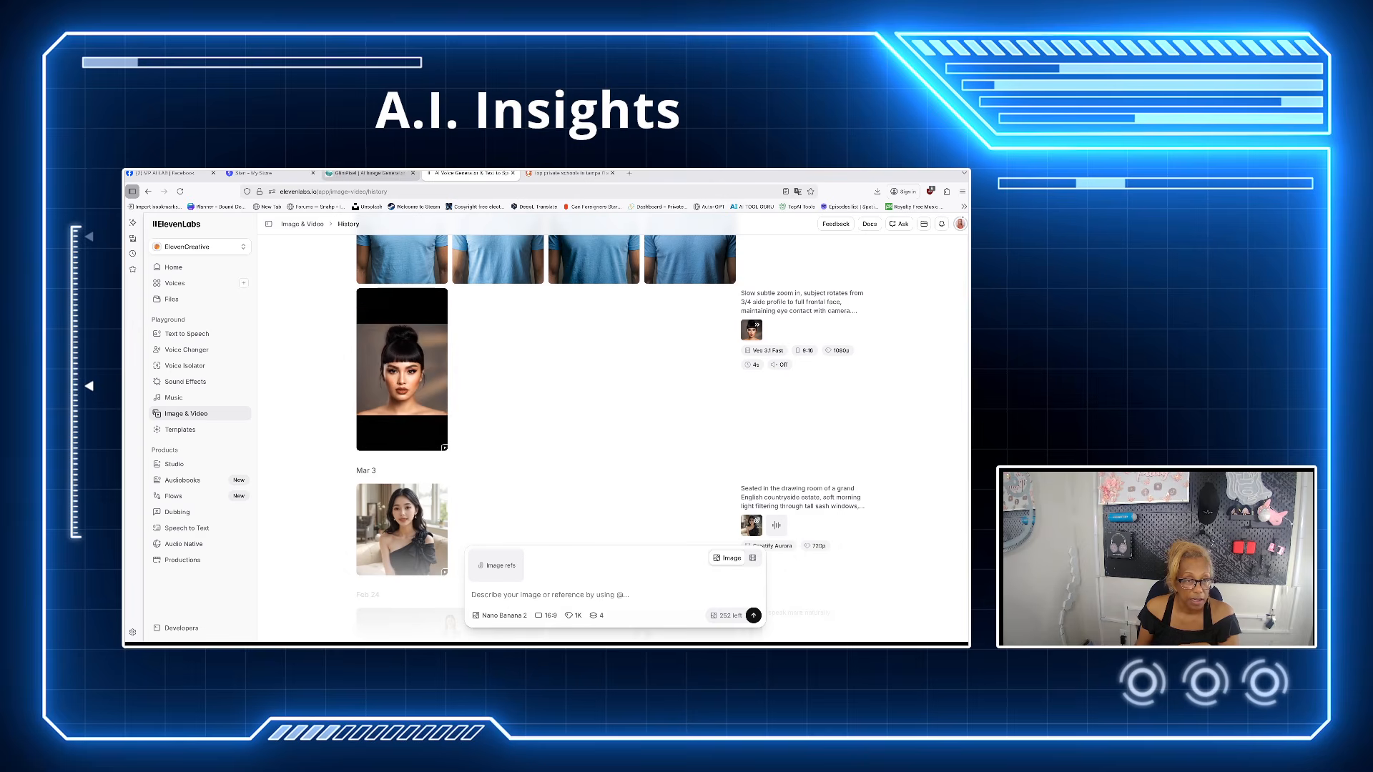
Switch to GlimPixel and examine the generated portrait of the woman with the high bun and bangs.
click(369, 174)
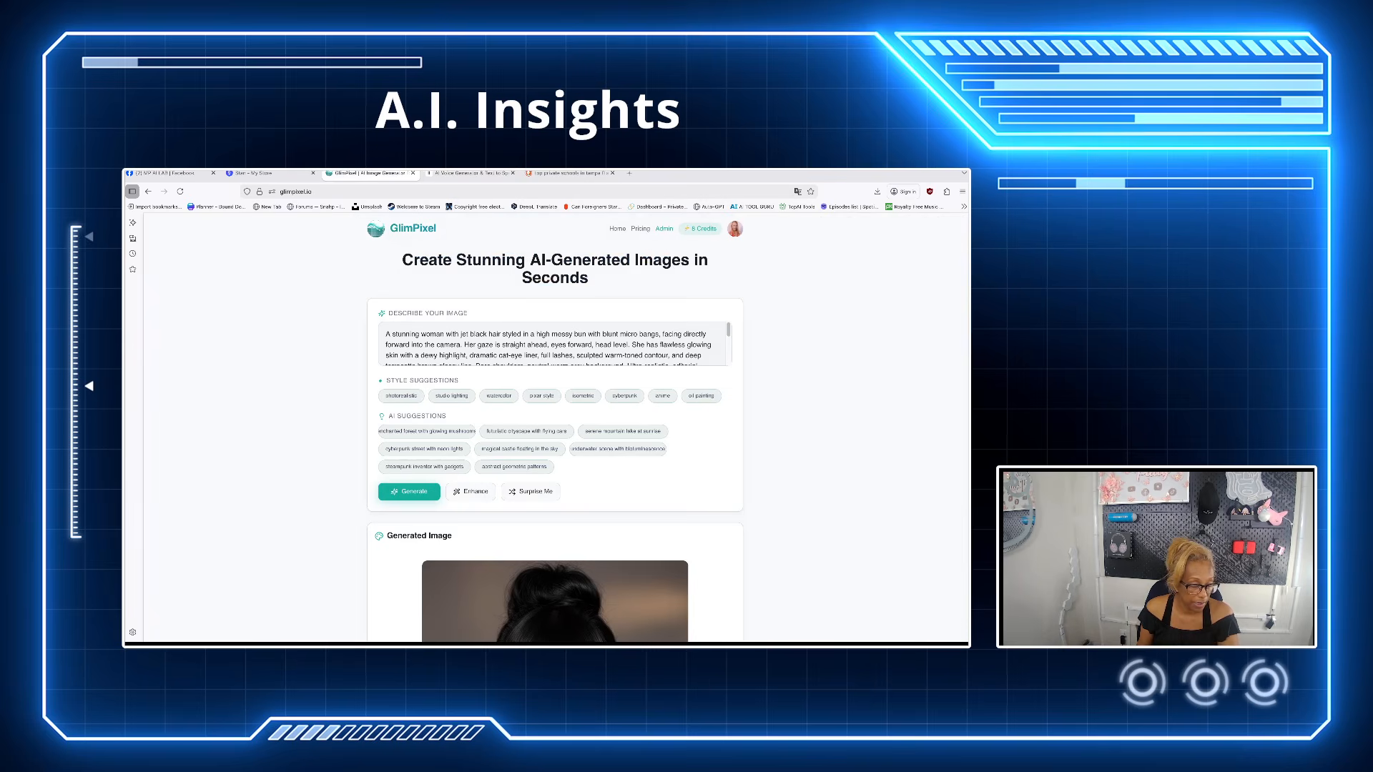
scroll(555, 430, down, 5)
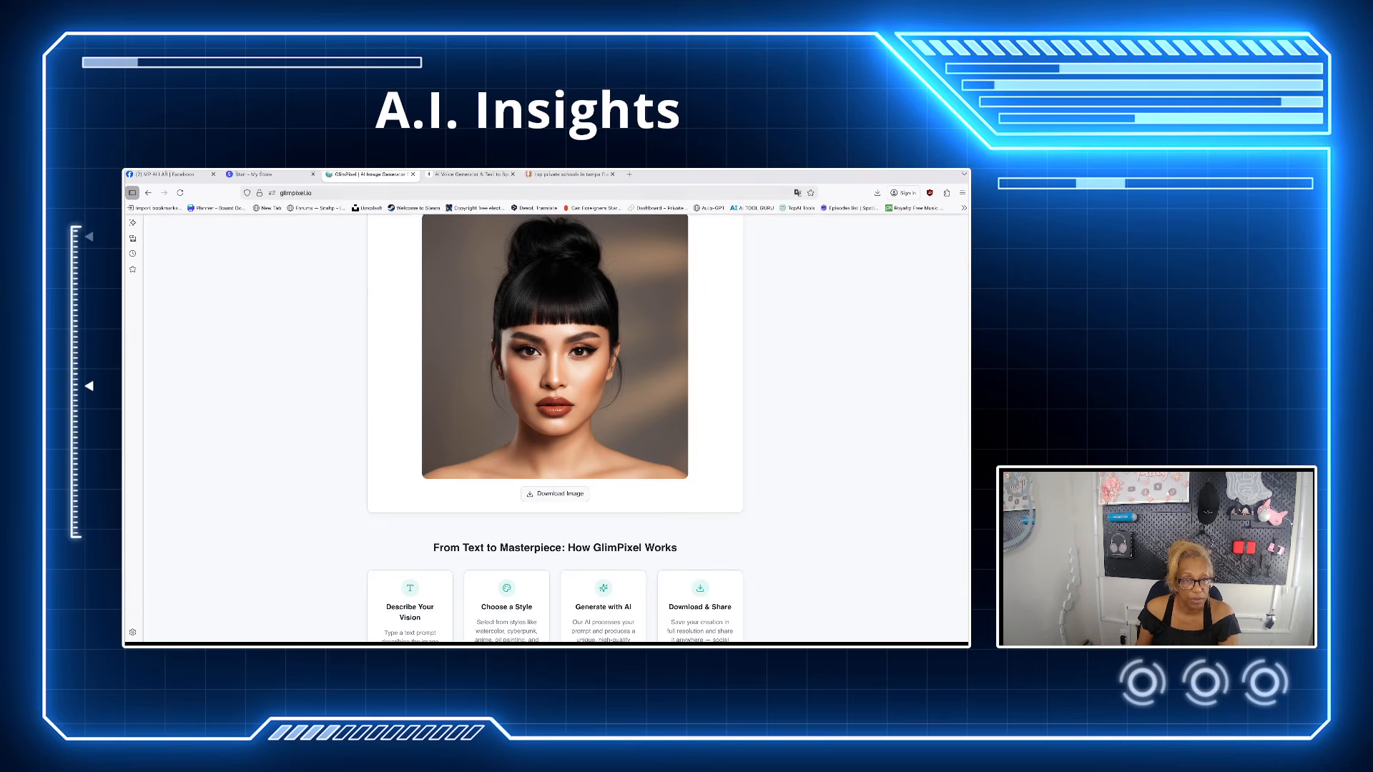
scroll(555, 429, up, 2)
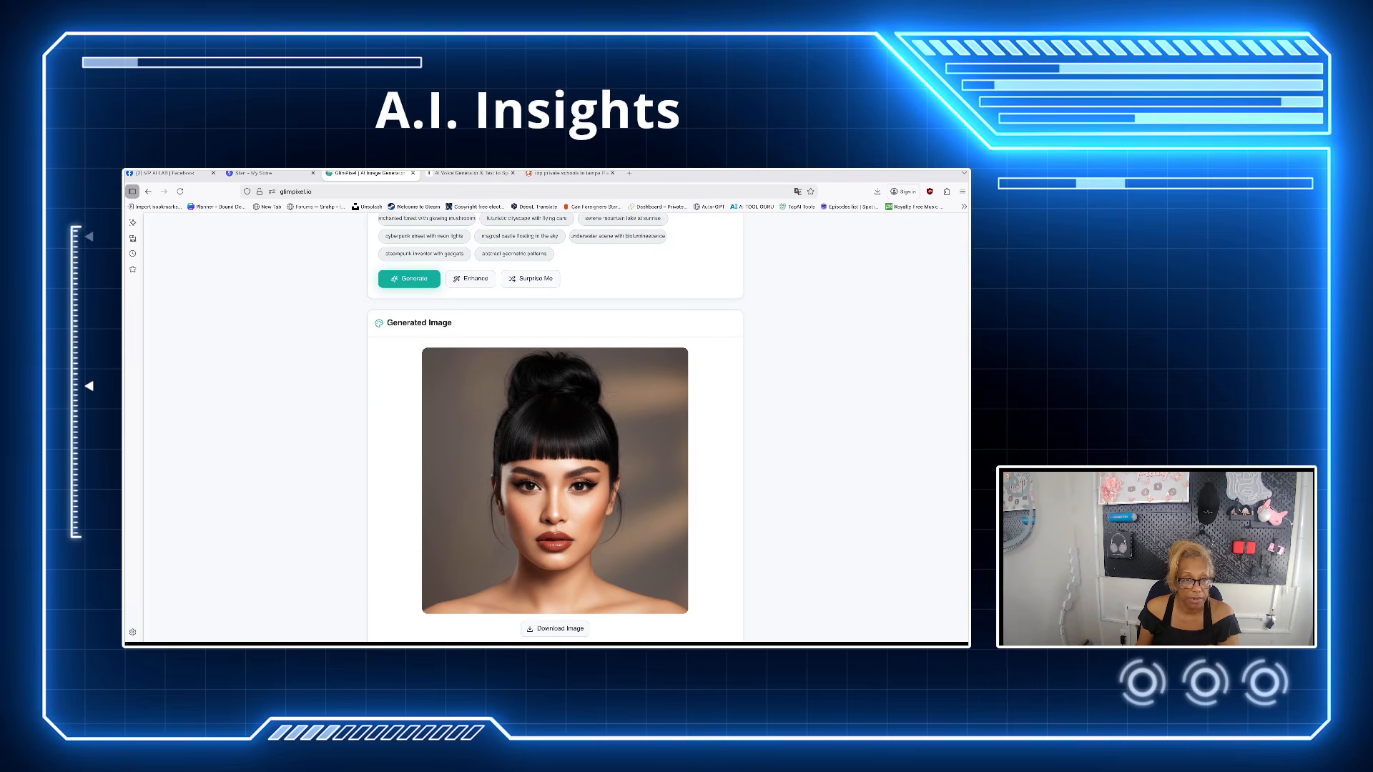
Return to ElevenLabs and view the Mar 8 generations in the history, including the blue T-shirt portraits.
scroll(555, 429, up, 2)
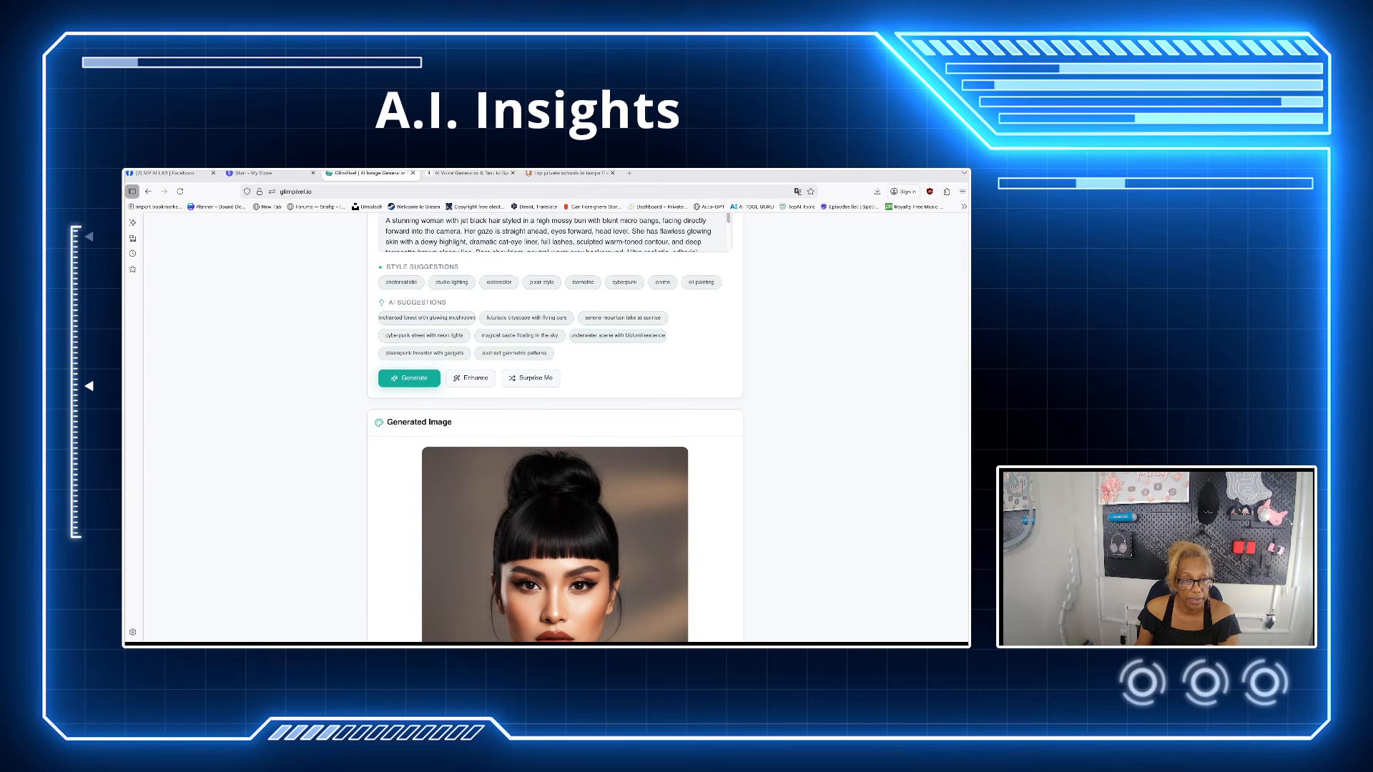
click(470, 174)
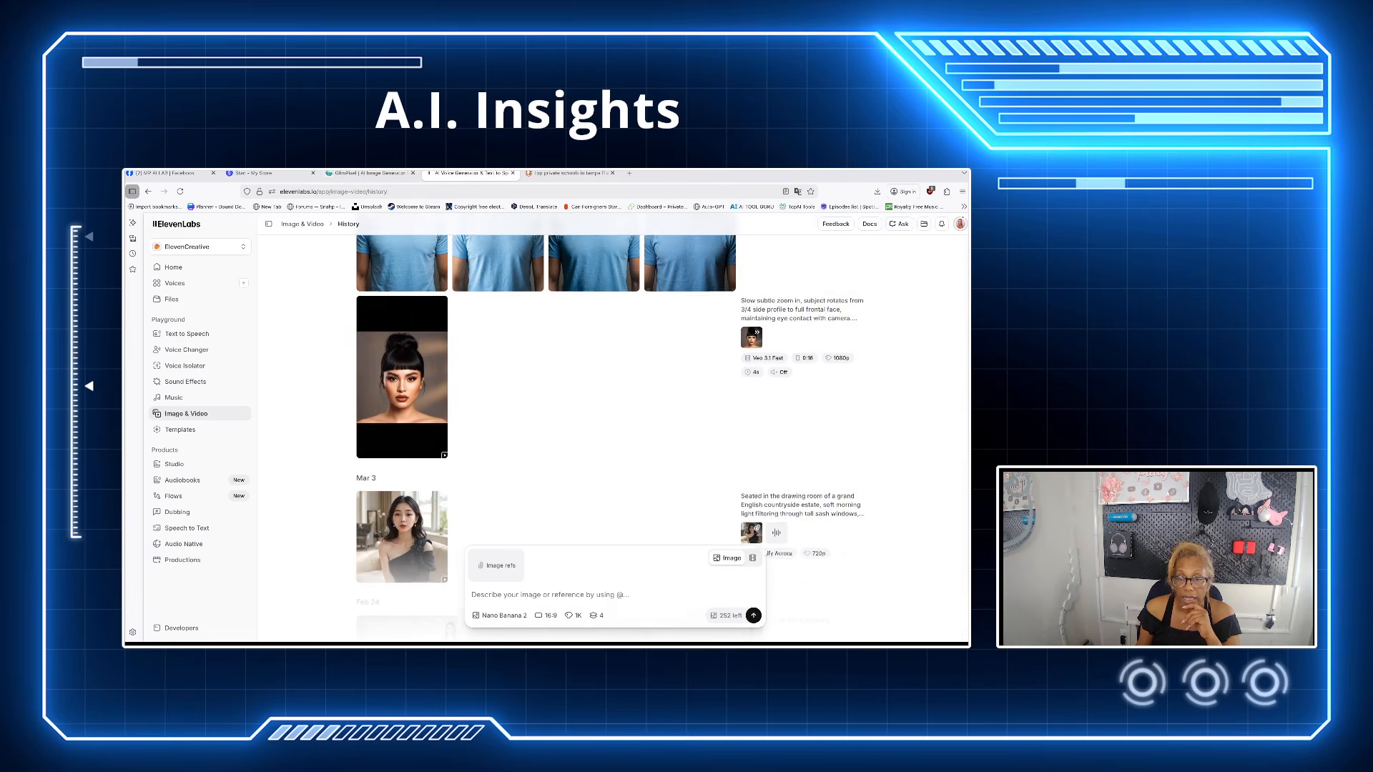
scroll(610, 429, up, 1)
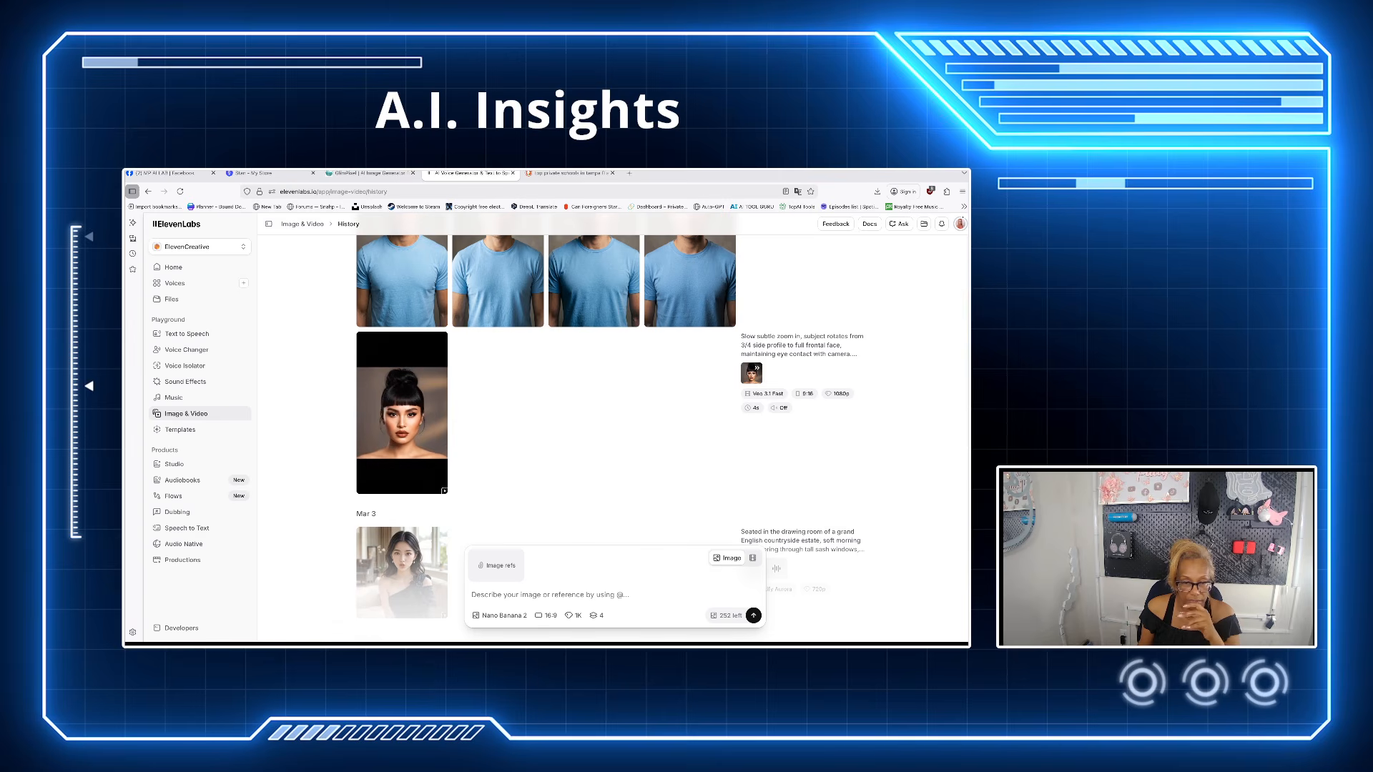
scroll(545, 415, up, 2)
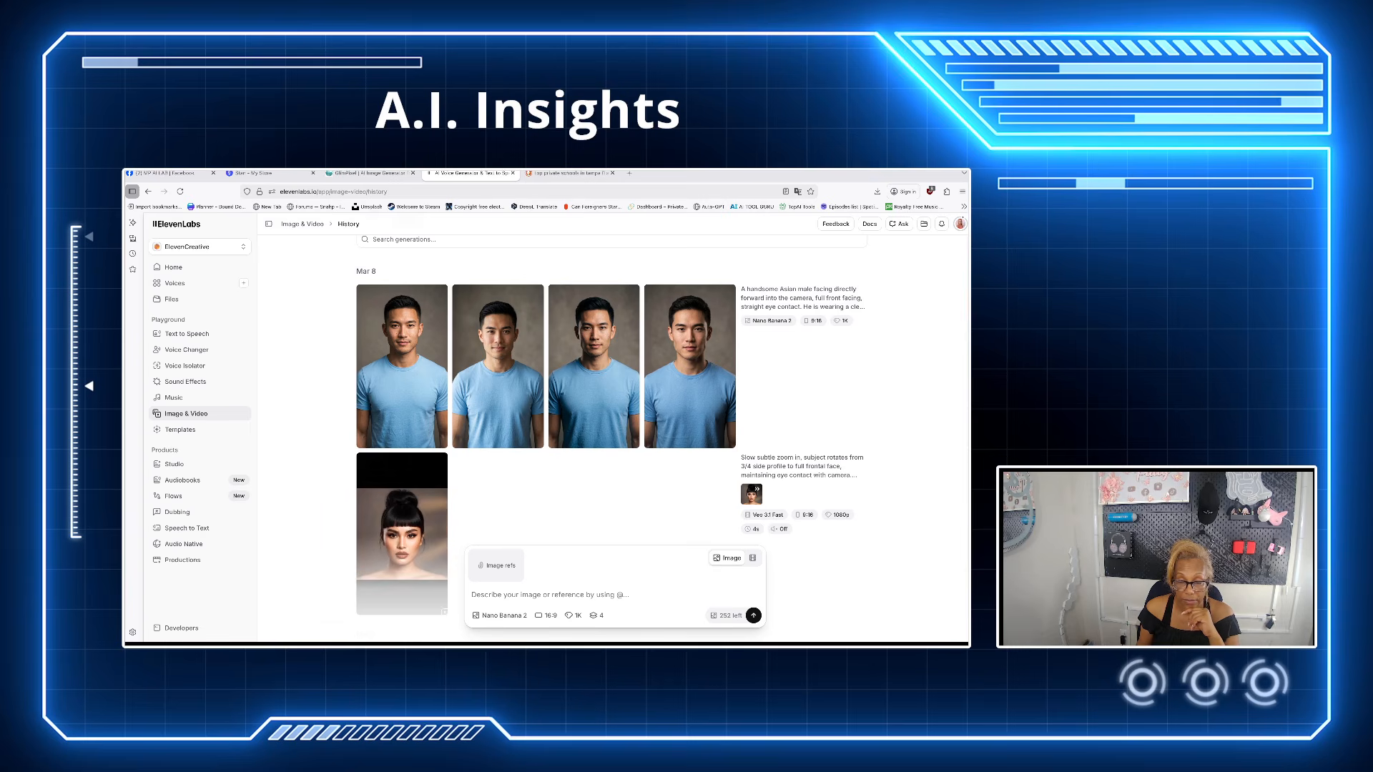
Open the Image & Video explore page and browse its gallery of sample images and videos.
click(752, 558)
click(186, 413)
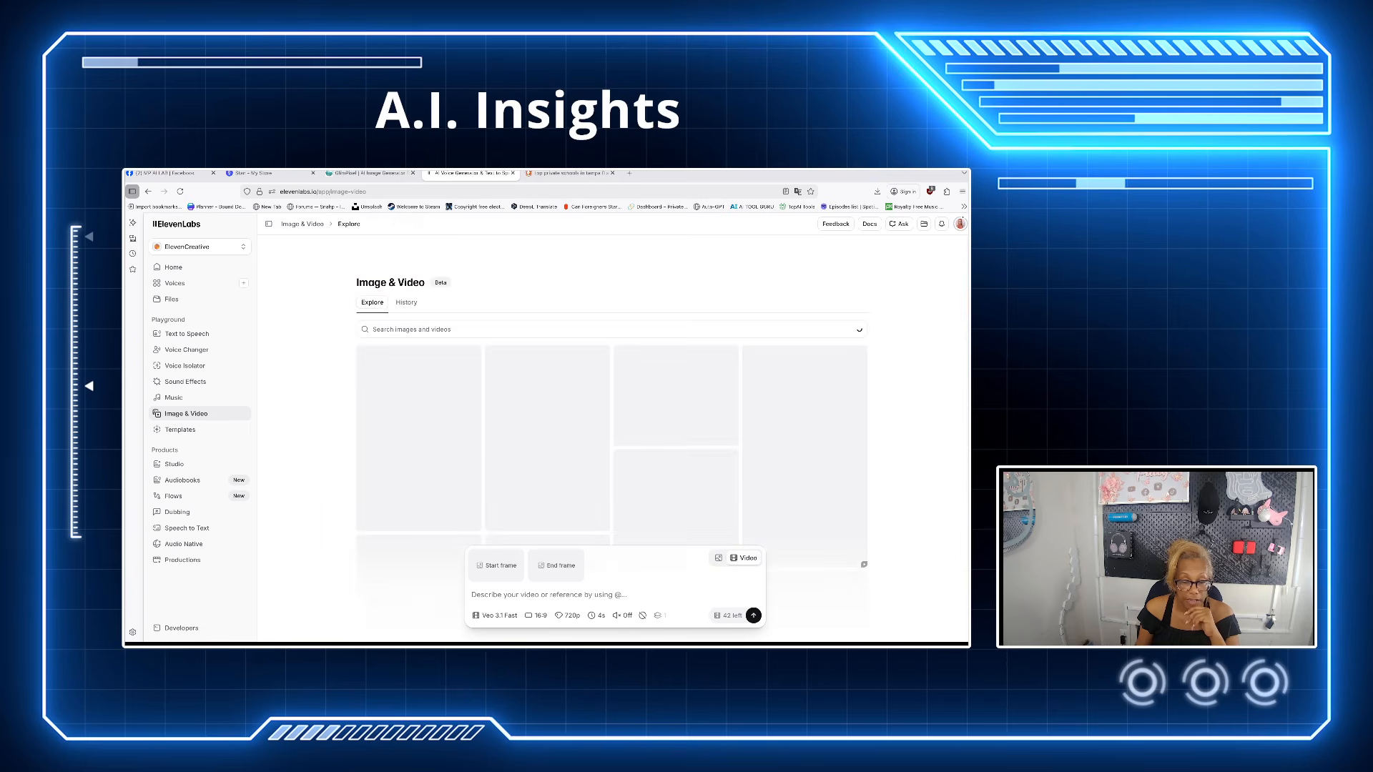
scroll(611, 400, down, 5)
scroll(419, 458, up, 1)
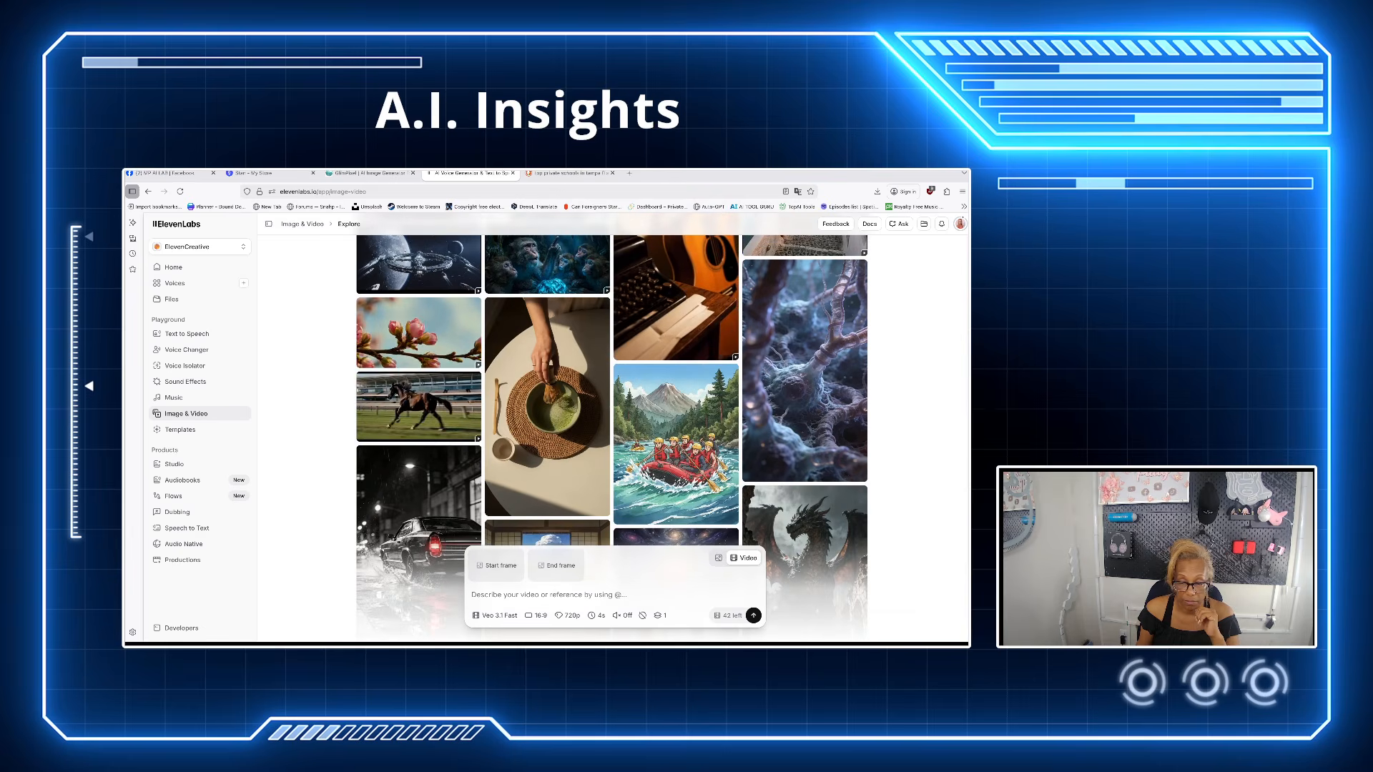
In image mode, enter the prompt for a front-facing young Asian woman with wild pink hair, peach headphones, yellow dungaree top, tattoos and a bright yellow background.
click(719, 558)
click(752, 558)
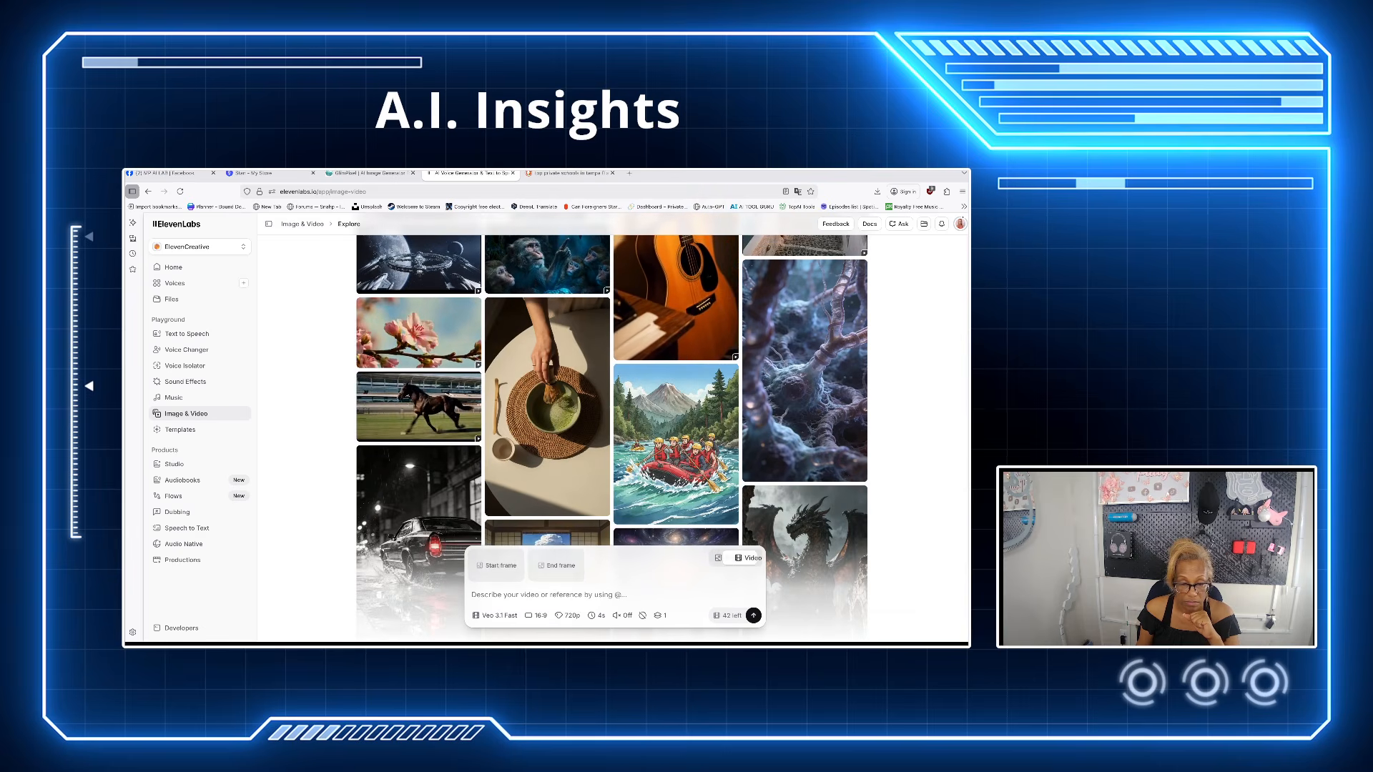
click(719, 558)
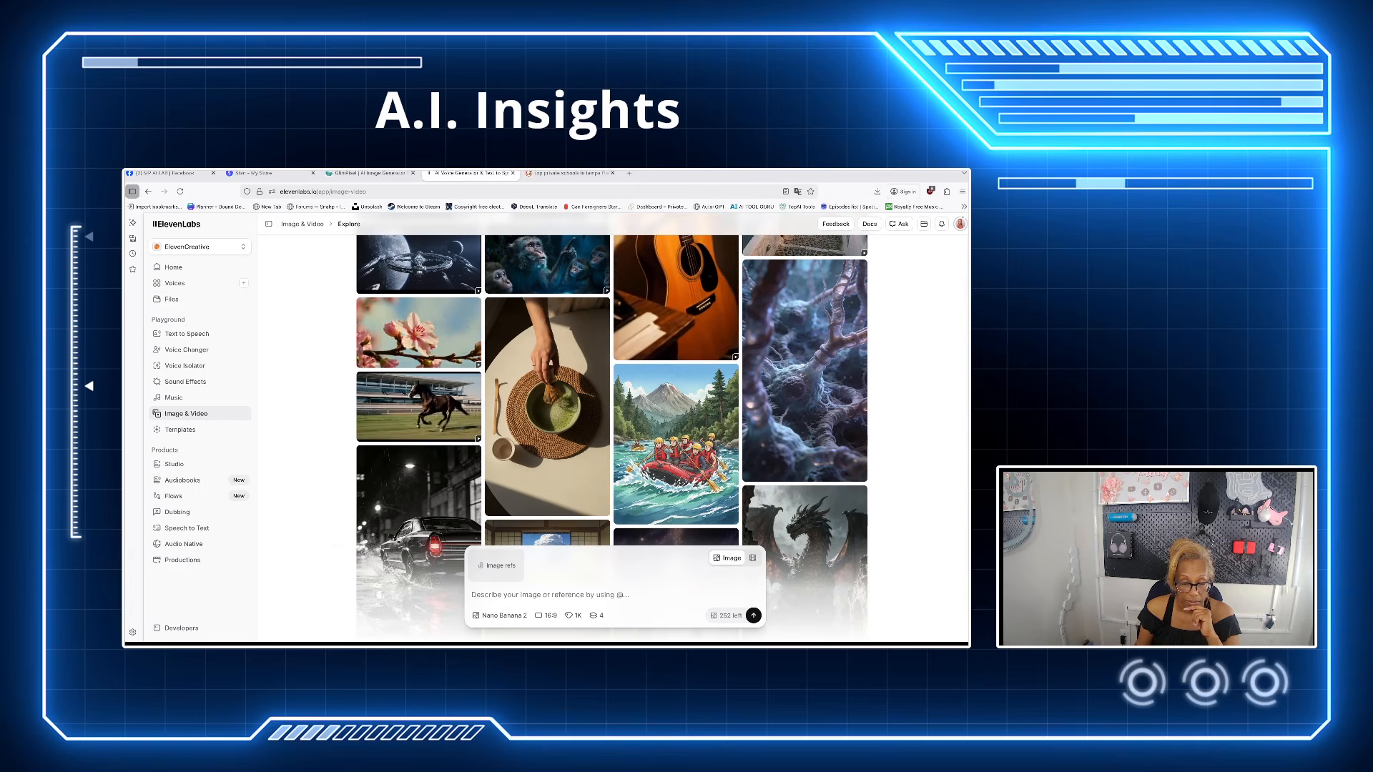
text(A young Asian woman facing directly forward into the camera, full front facing, direct eye contact. She has wild pink hair styled in a messy high bun with loose strands falling around her face. She is wearing large peach/salmon over-ear headphones. Her outfit is a yellow sleeveless dungaree top with button details. She has full sleeve tattoos and chest/collarbone tattoos with floral and script designs. Freckles across her nose, glossy natural lips, dewy glowing skin with a fresh wet sheen. Vivid bright yellow background. Ultra-realistic, editorial street style, bold color photography, 4K.)
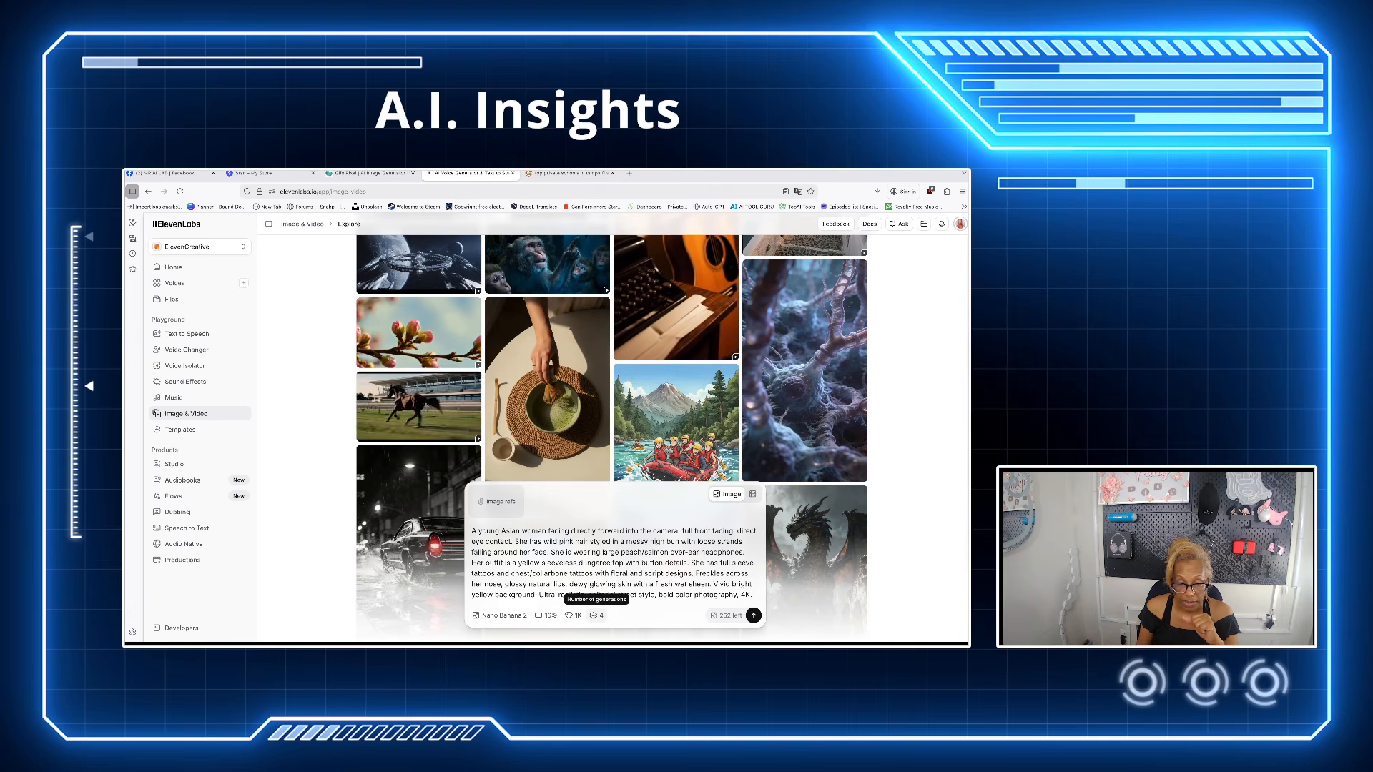
Set the number of generations to 2 and generate the images of the pink-haired woman.
click(597, 615)
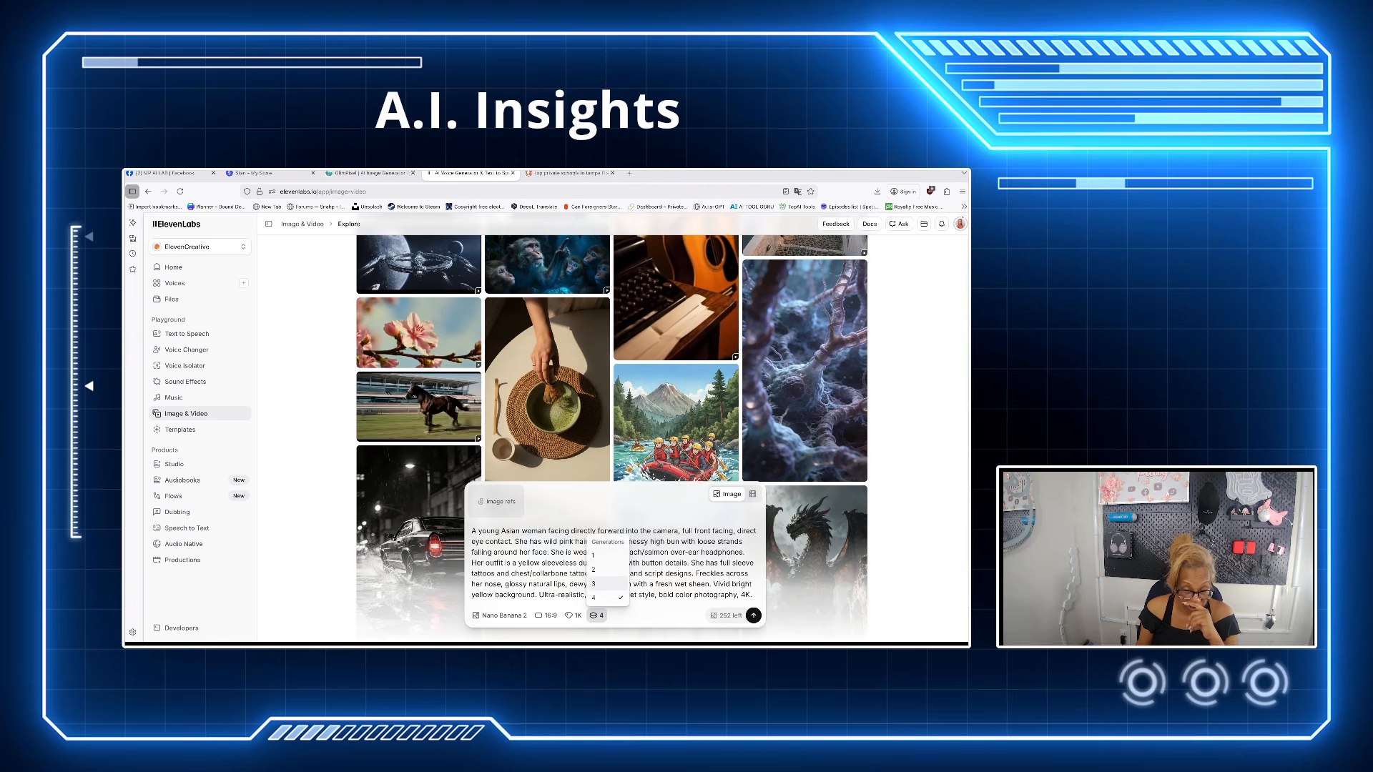
click(604, 584)
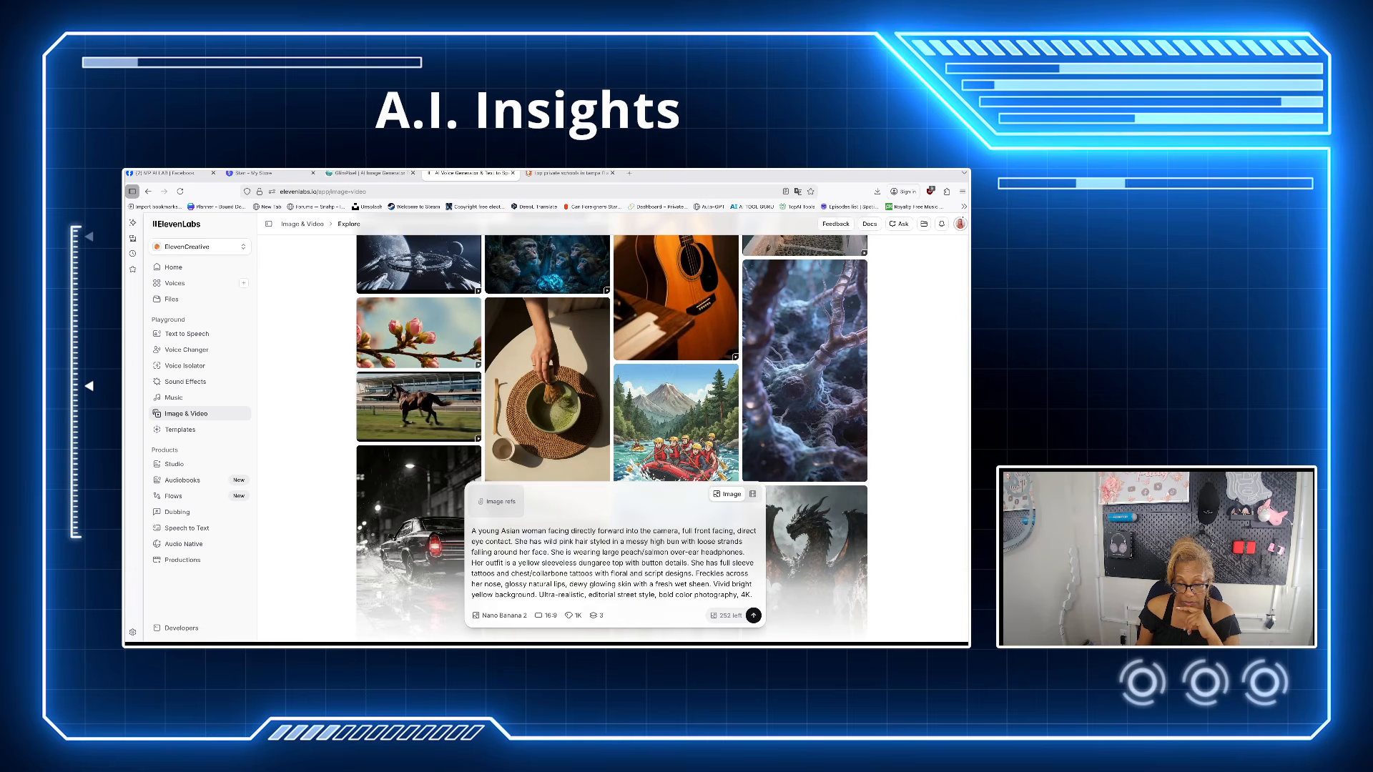
click(596, 616)
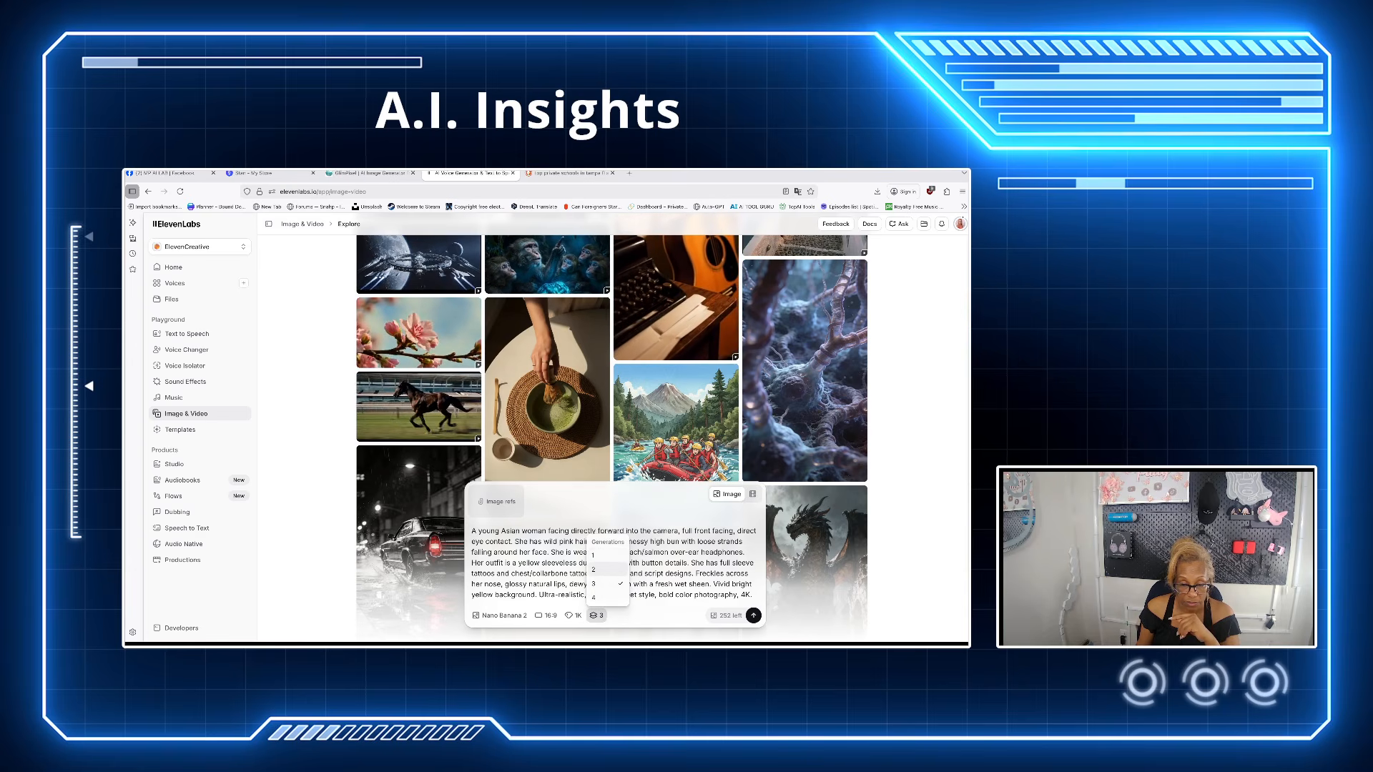
click(605, 569)
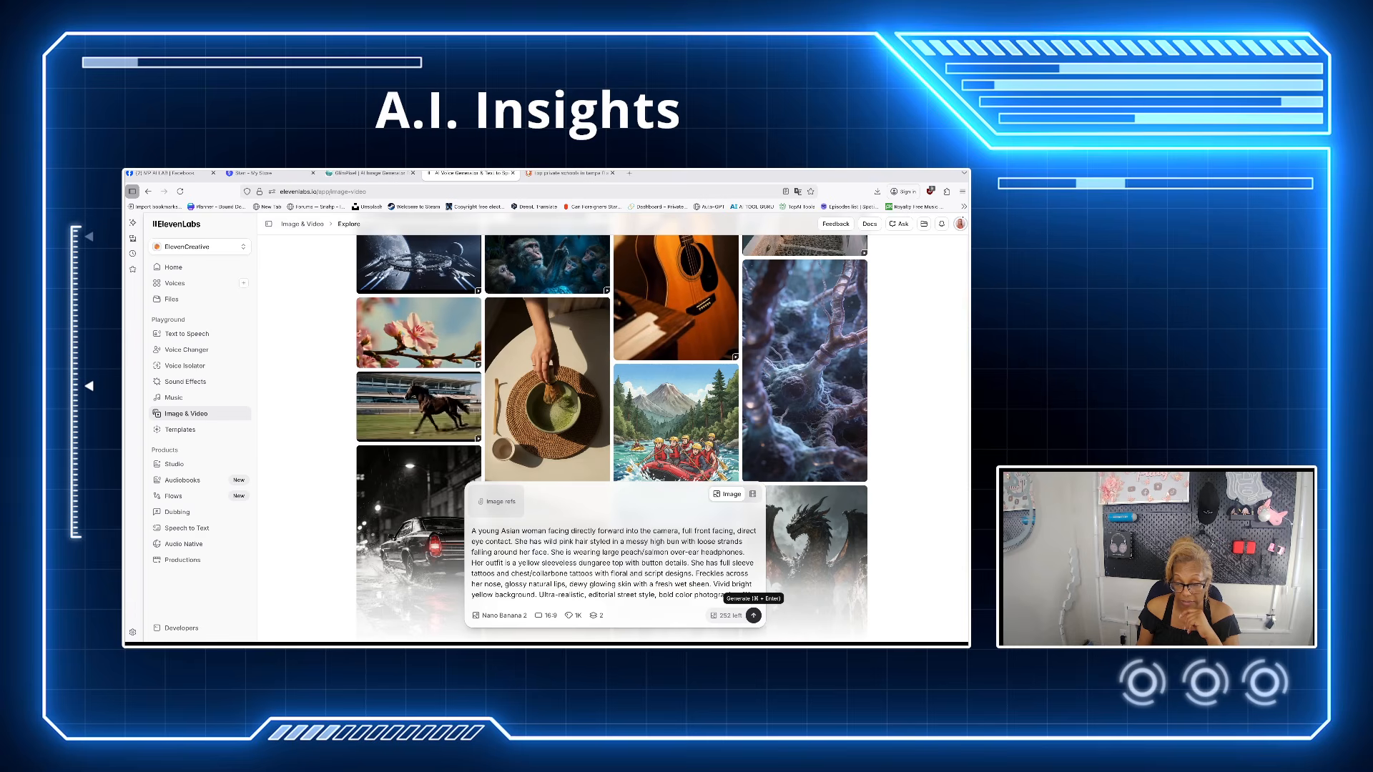
click(753, 617)
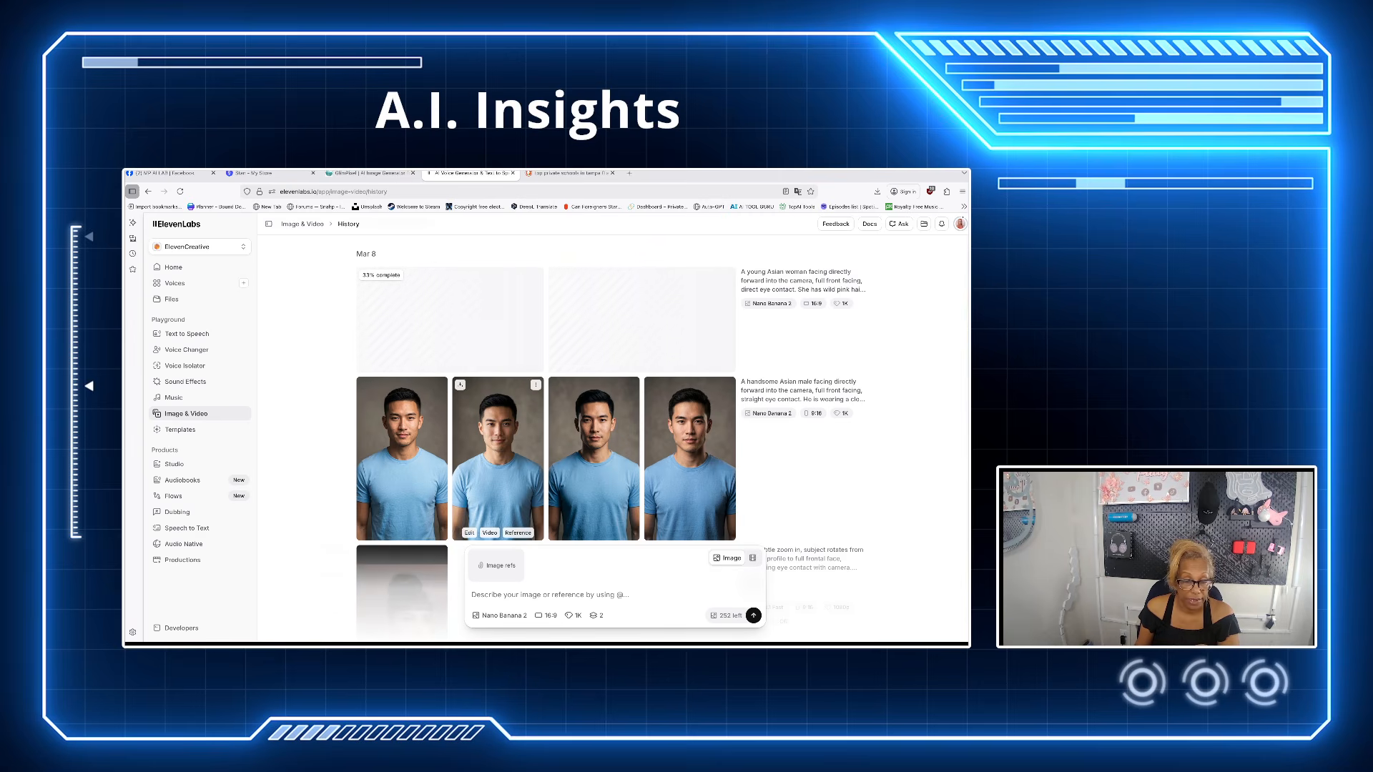
Use the second portrait of the man in the blue T-shirt as the start frame for a video.
scroll(498, 429, down, 1)
scroll(497, 429, down, 1)
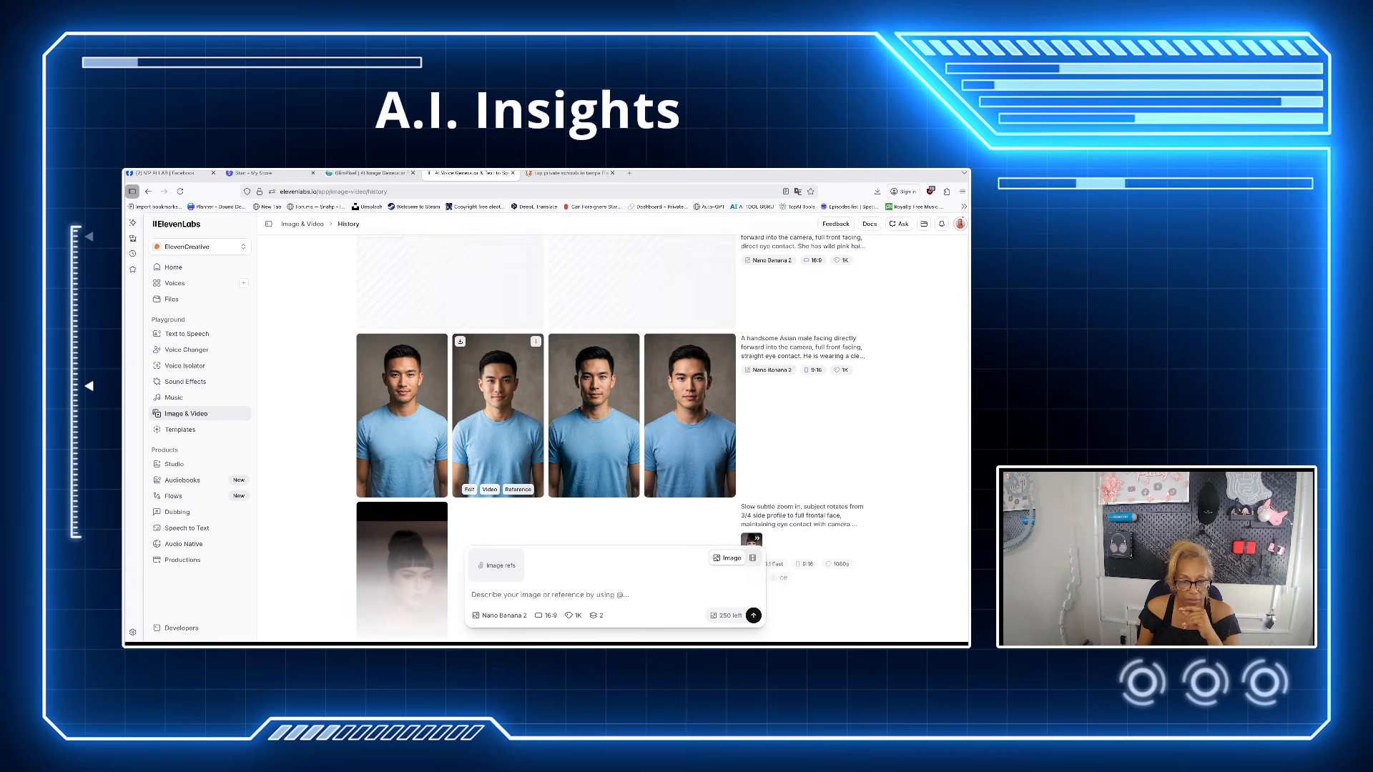
click(490, 489)
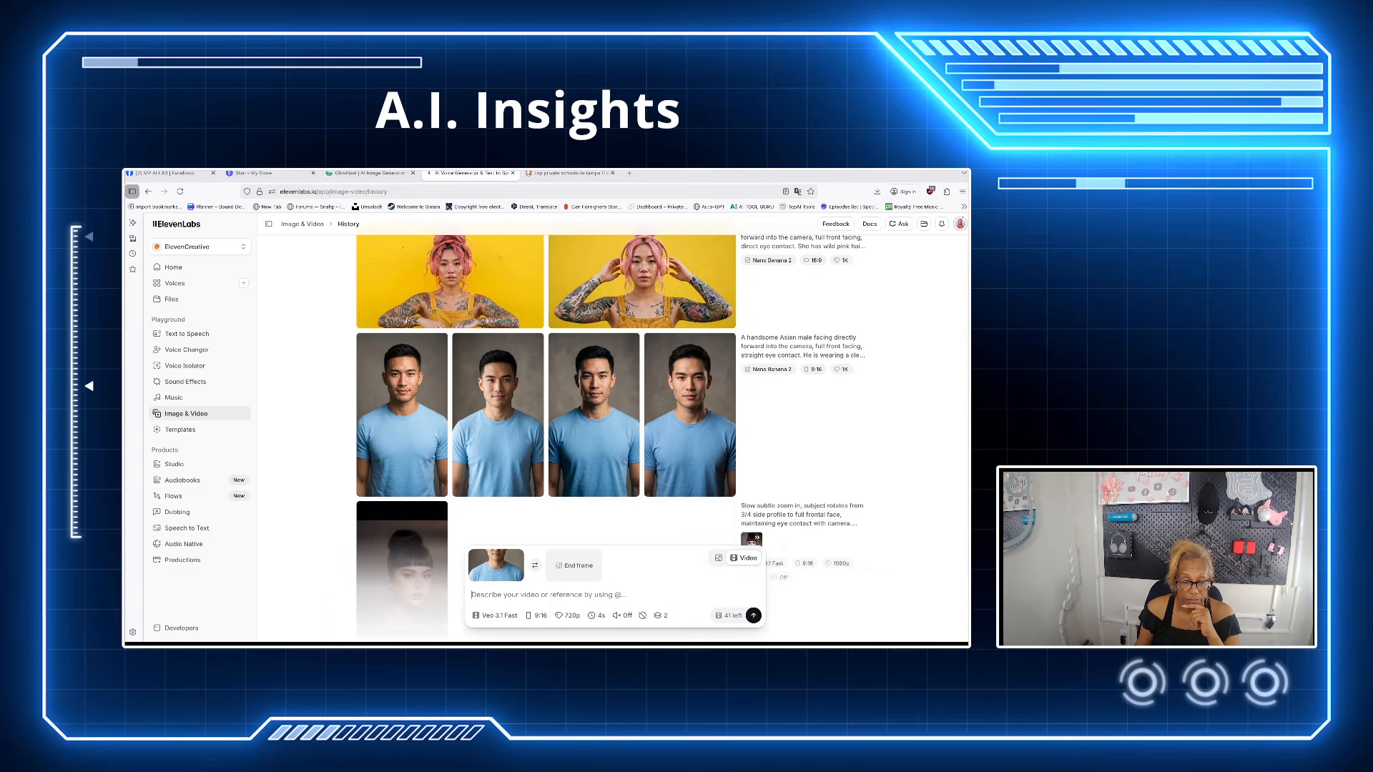
Generate the video from prompt "Subtle slow zoom in, subject fully front facing, maintaining direct eye contact with camera. Smooth, steady motion. No head turn, slight smirk".
text(Subtle slow zoom in, subject fully front facing, maintaining direct eye contact with camera. Smooth, steady motion. No head turn.)
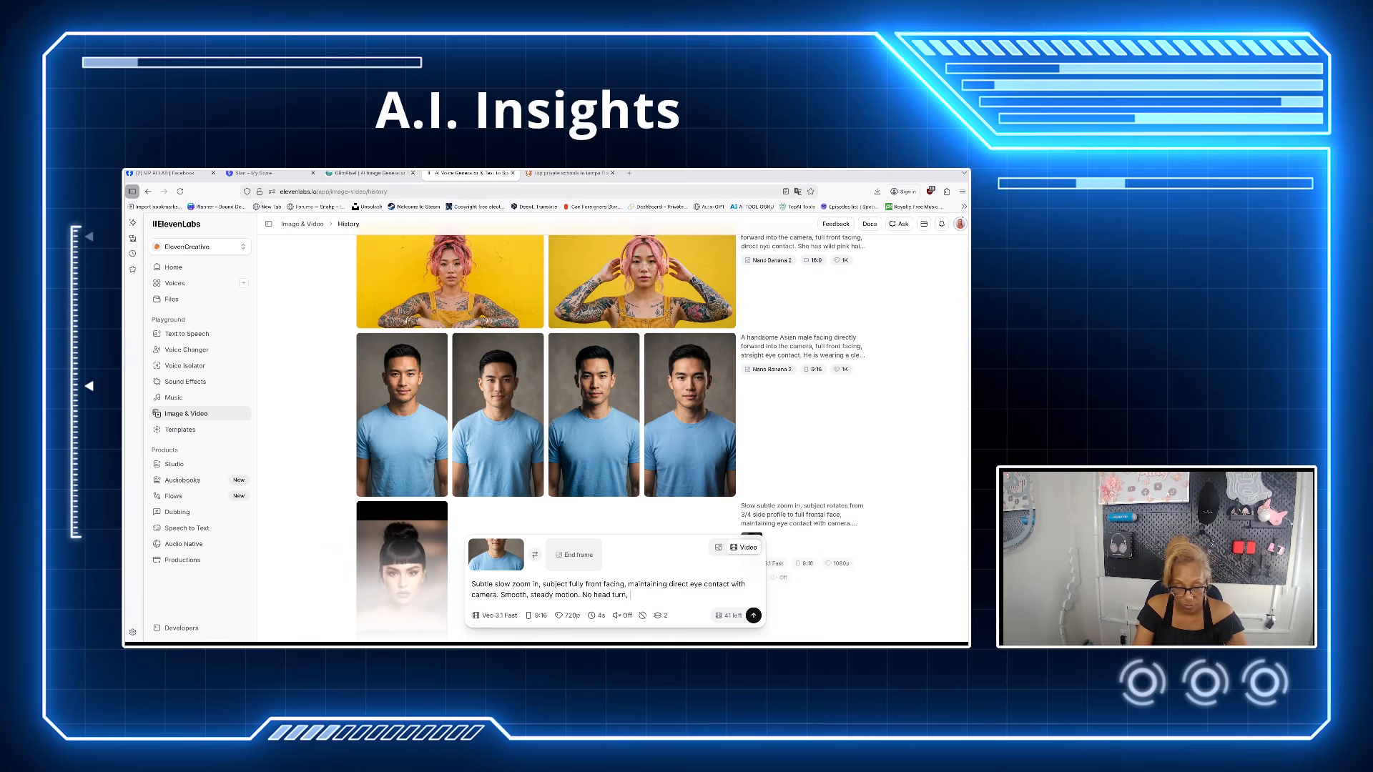
text(light)
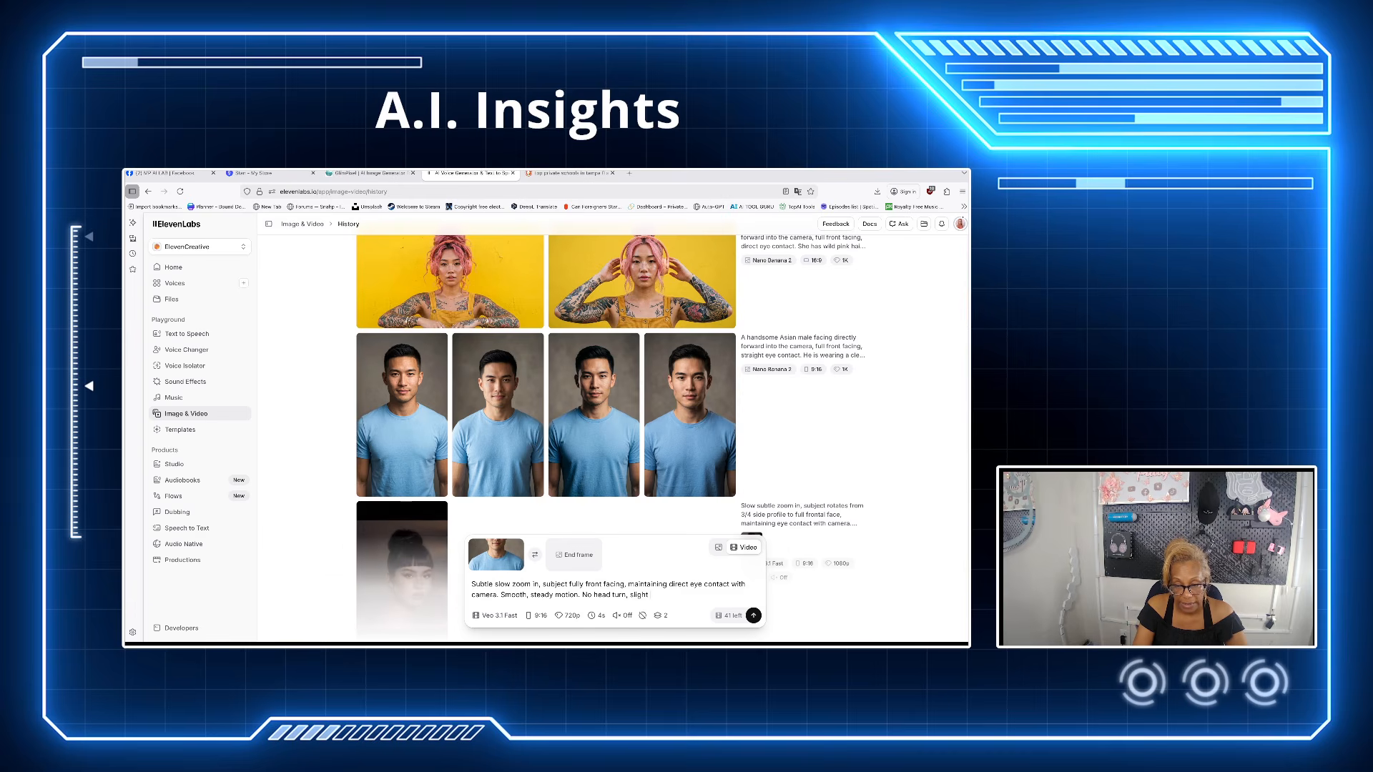
text( sm)
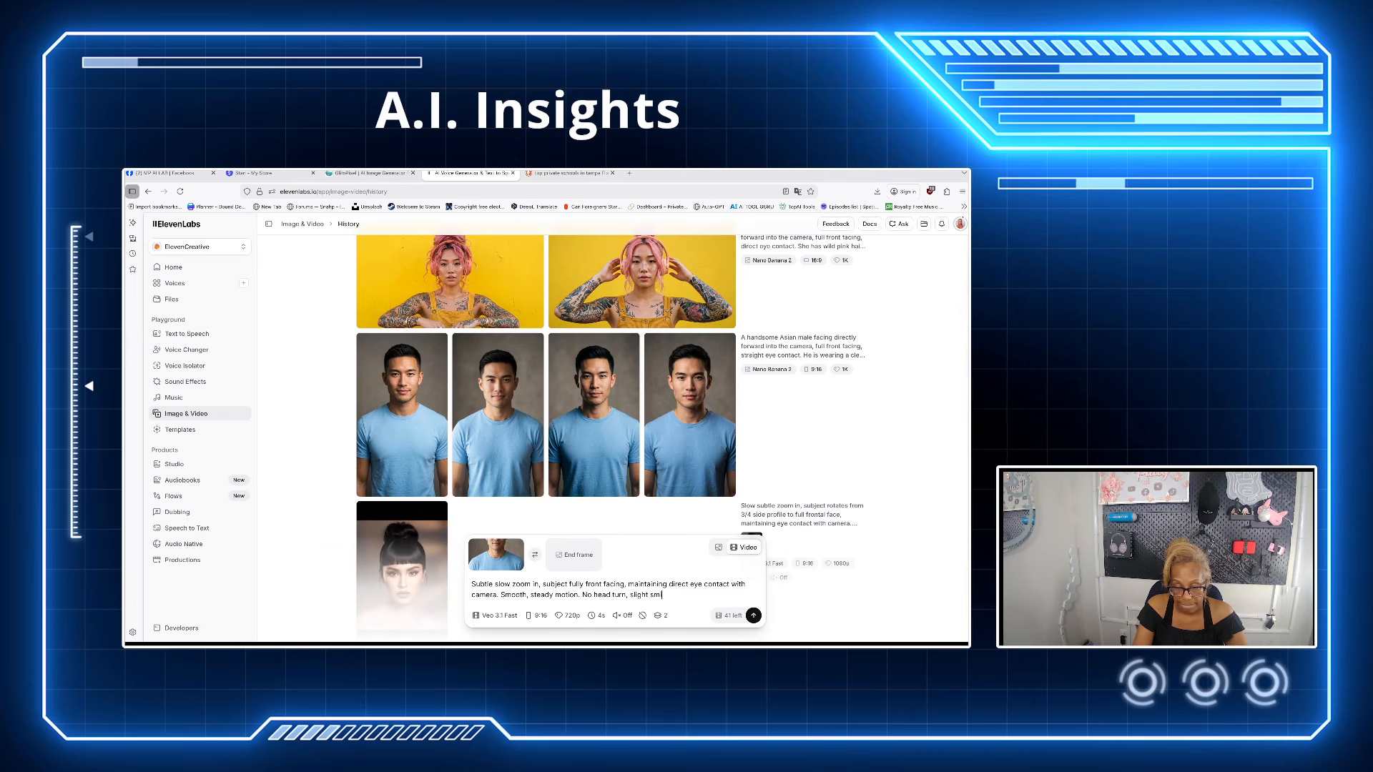
text(i)
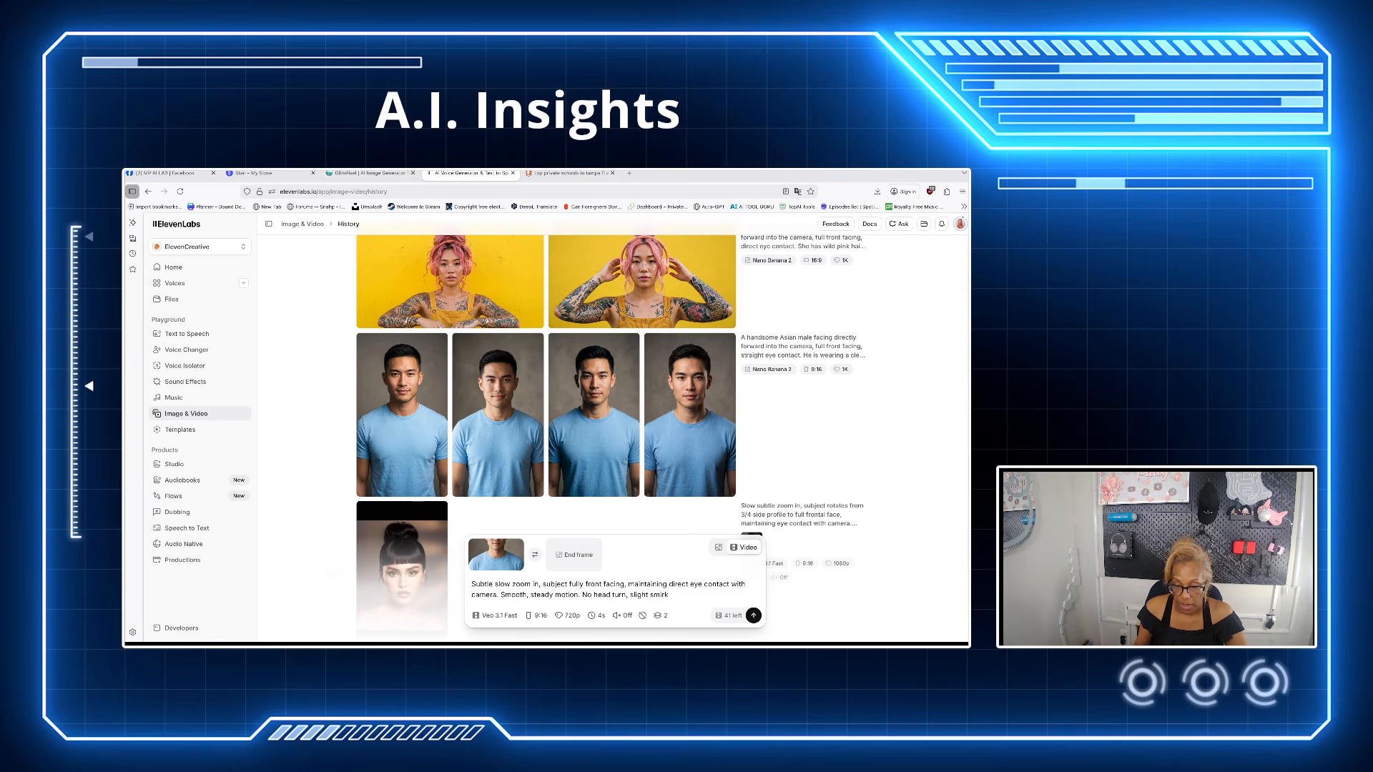
text(rk)
key(Return)
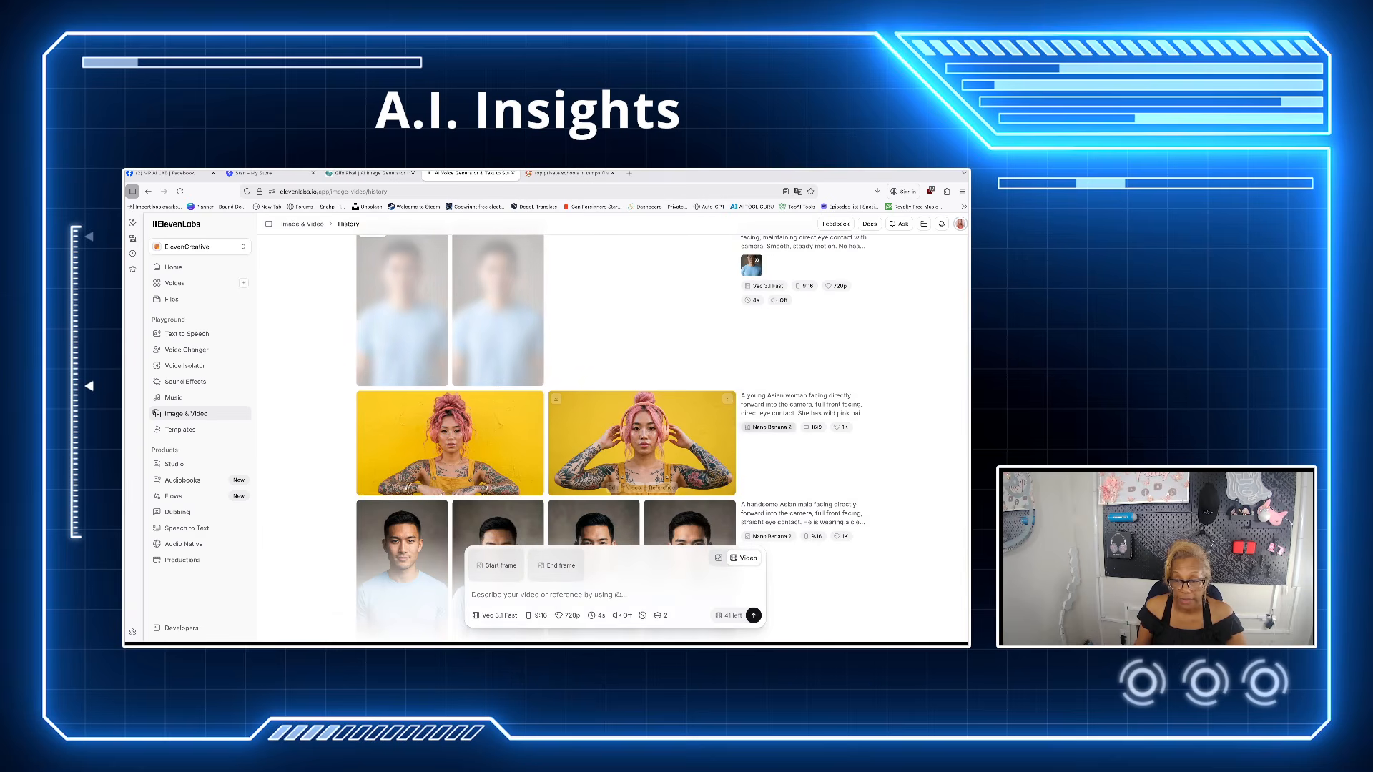
Examine both generated images of the pink-haired woman with headphones at full size.
mouse_move(802, 406)
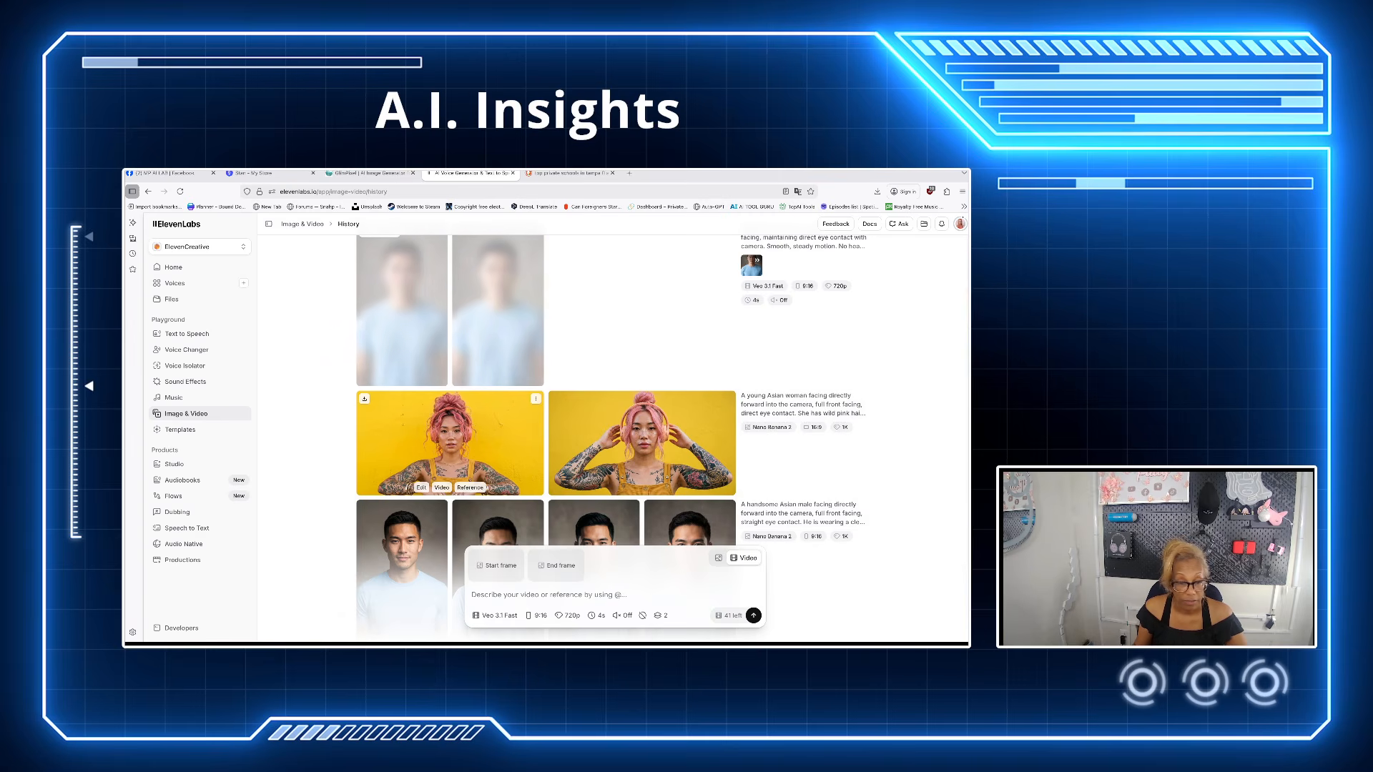
click(450, 447)
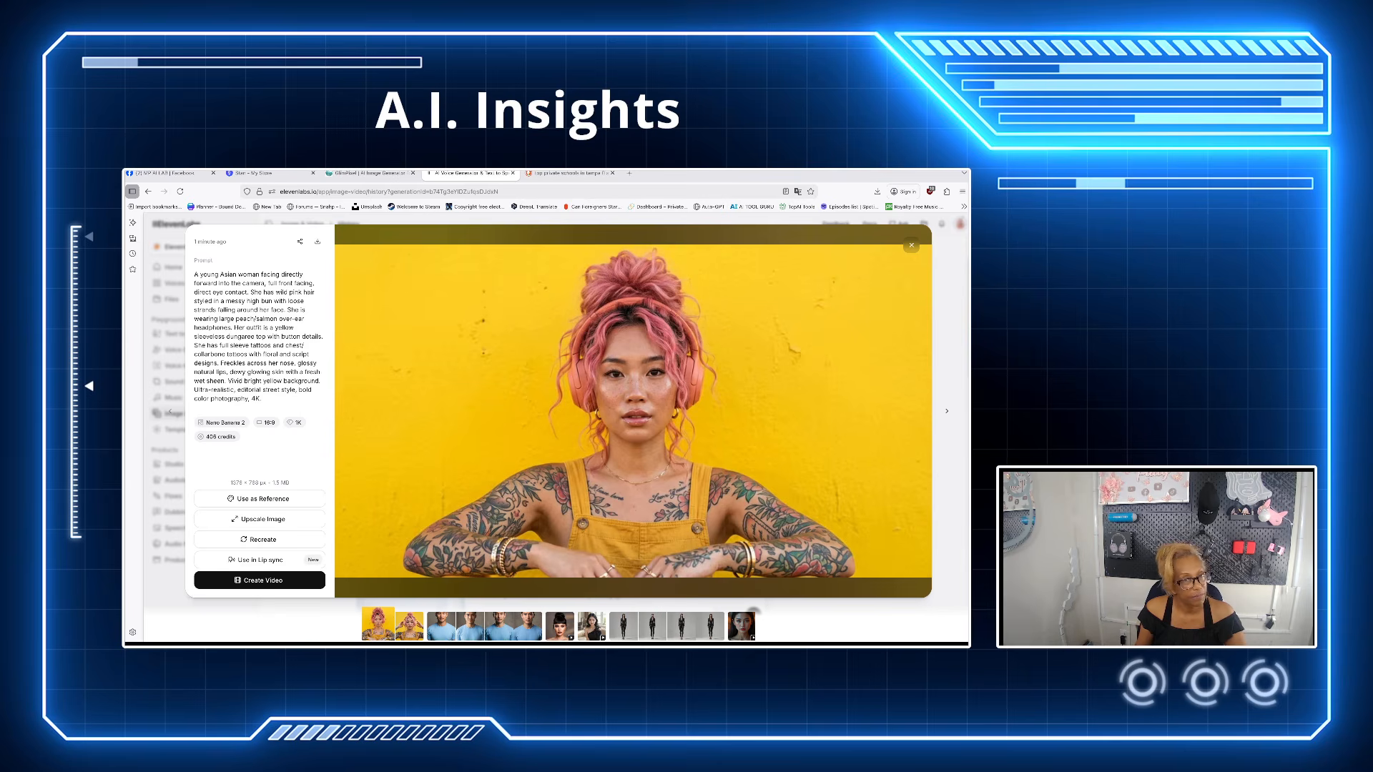
click(912, 246)
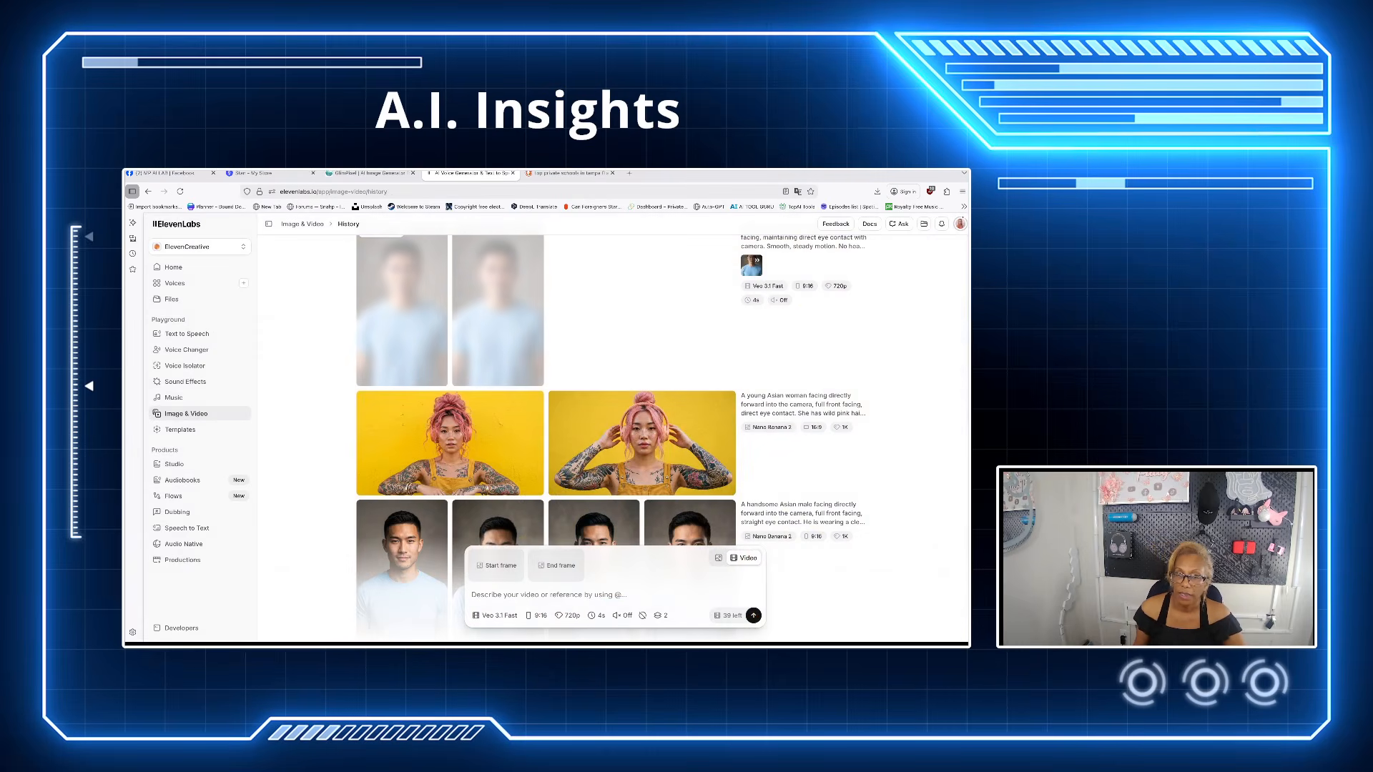
click(642, 443)
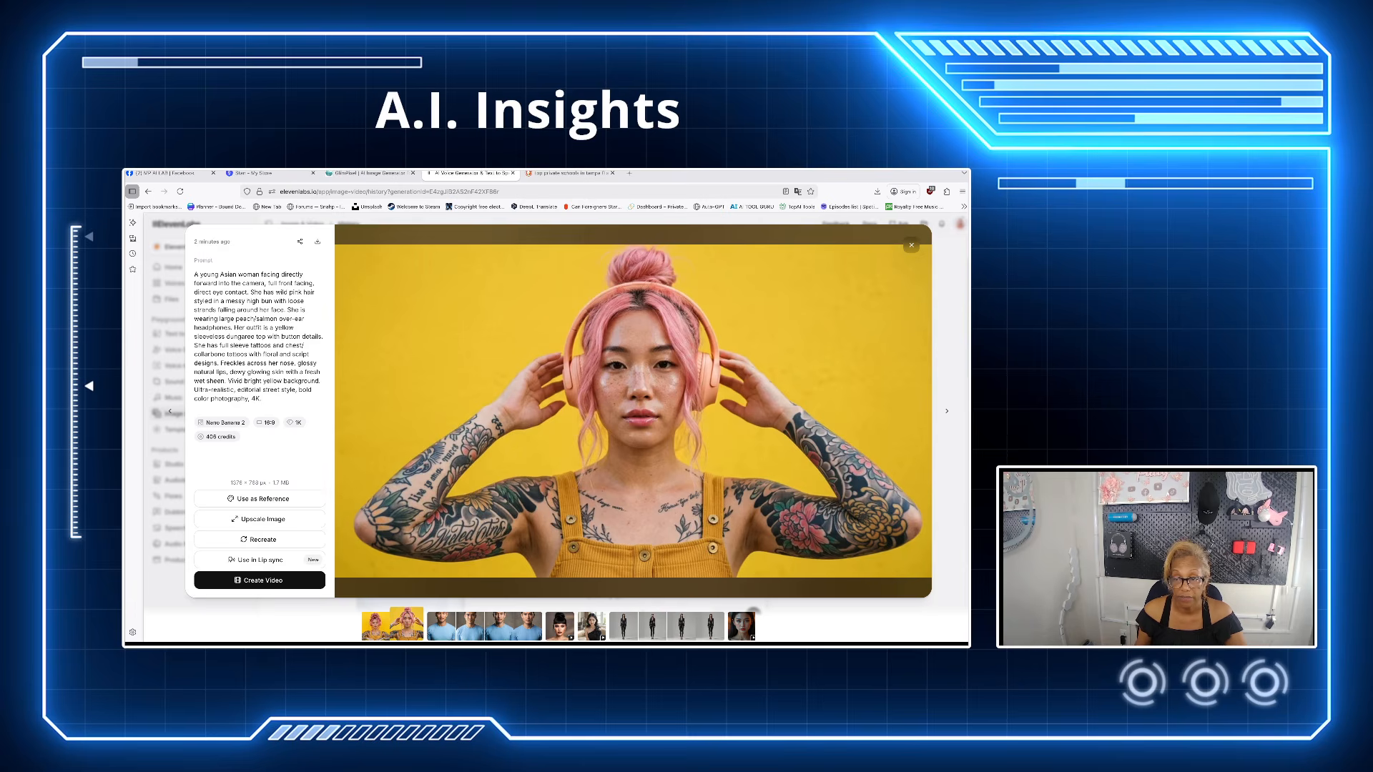
key(Escape)
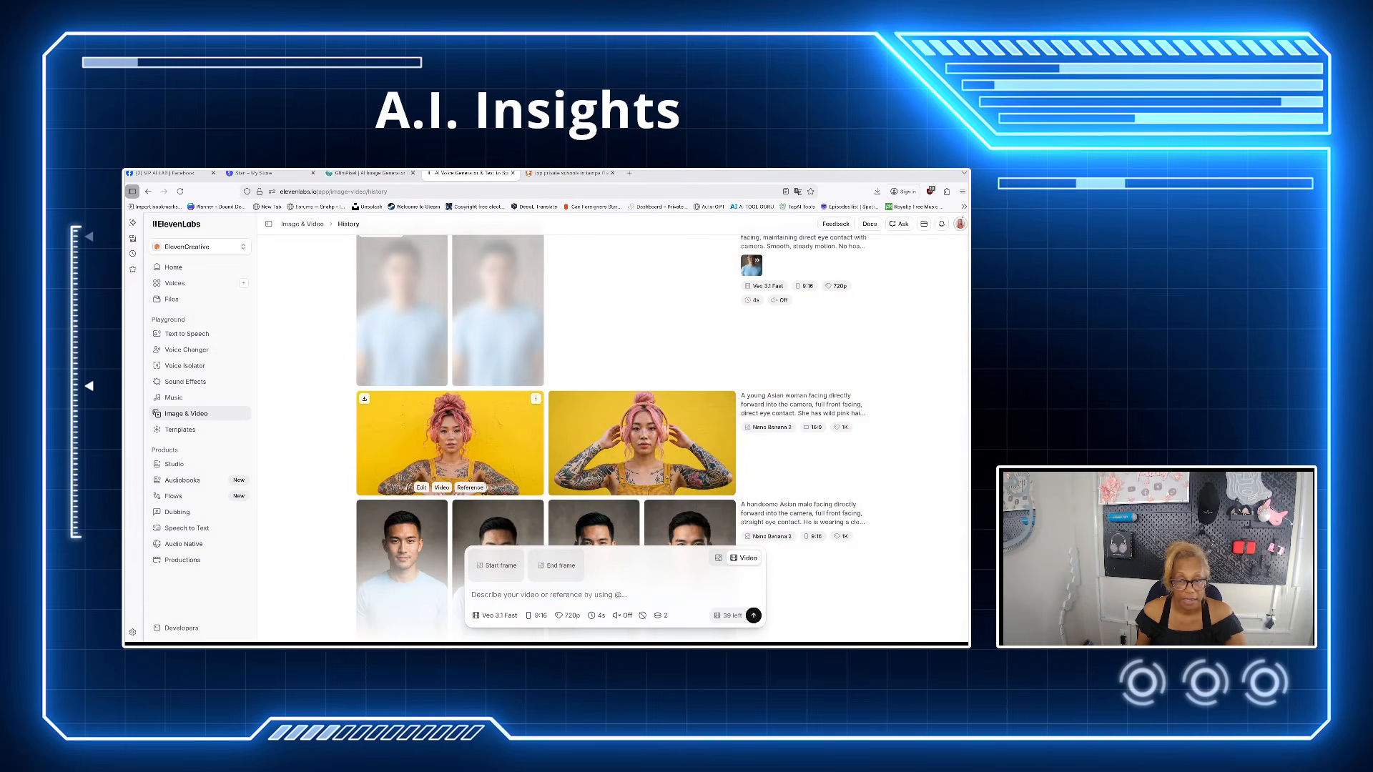
Watch the first generated video of the man in the blue T-shirt from the history.
scroll(450, 443, up, 2)
scroll(450, 444, down, 1)
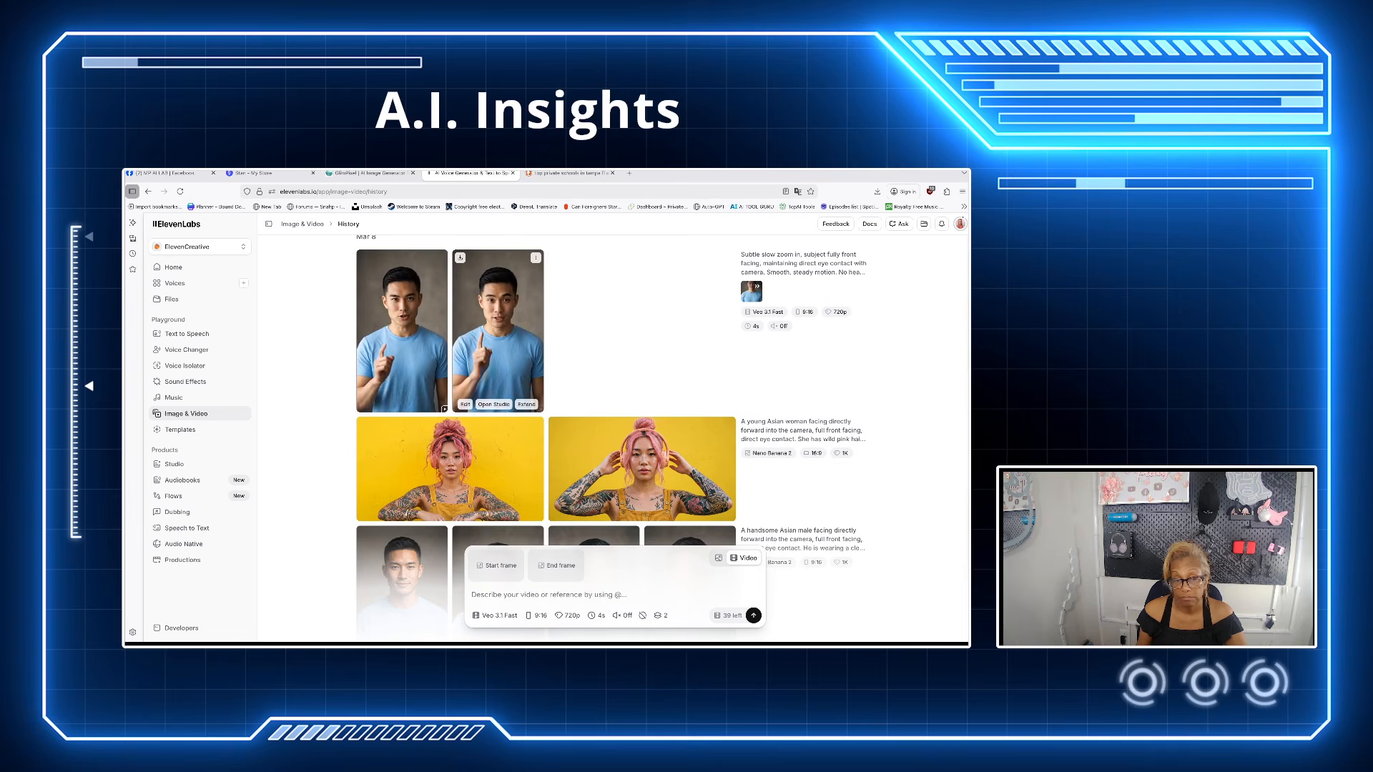
scroll(498, 344, up, 1)
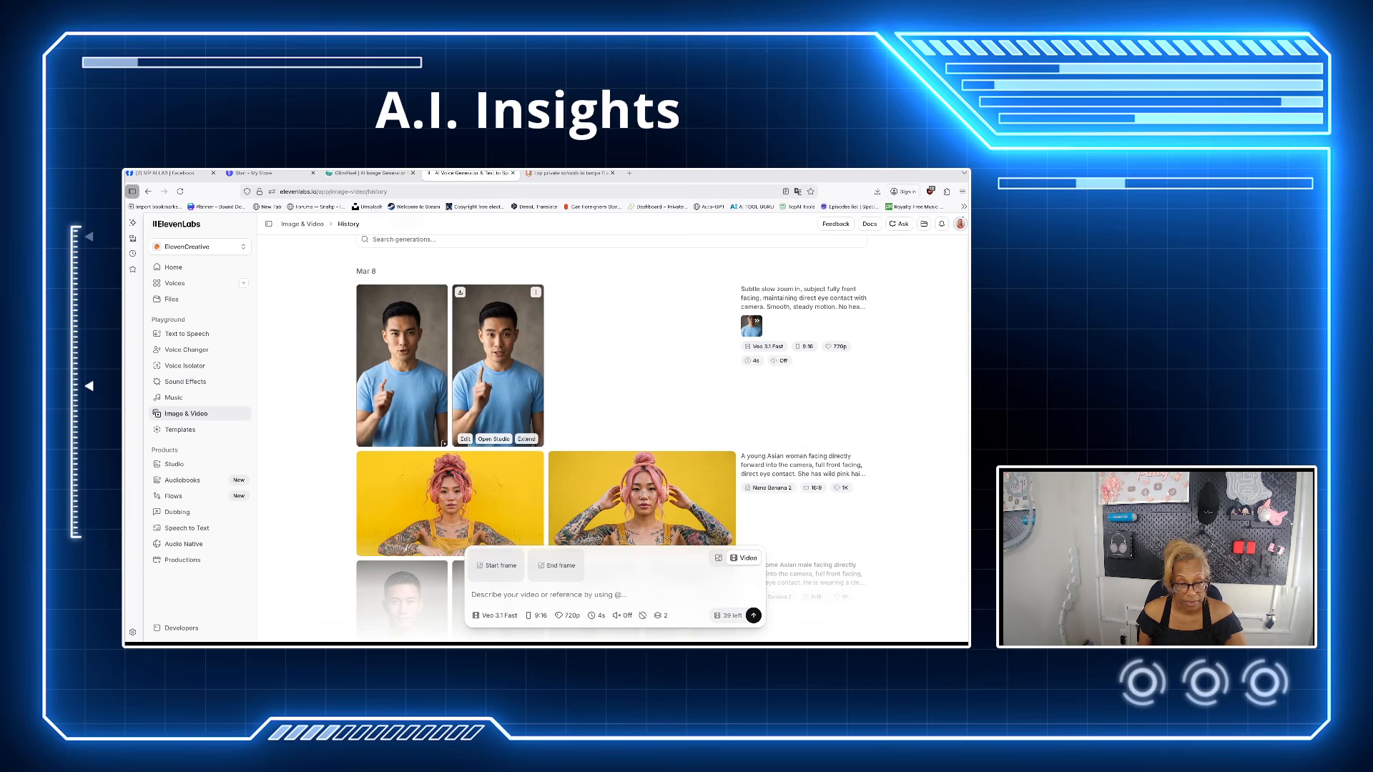
click(402, 357)
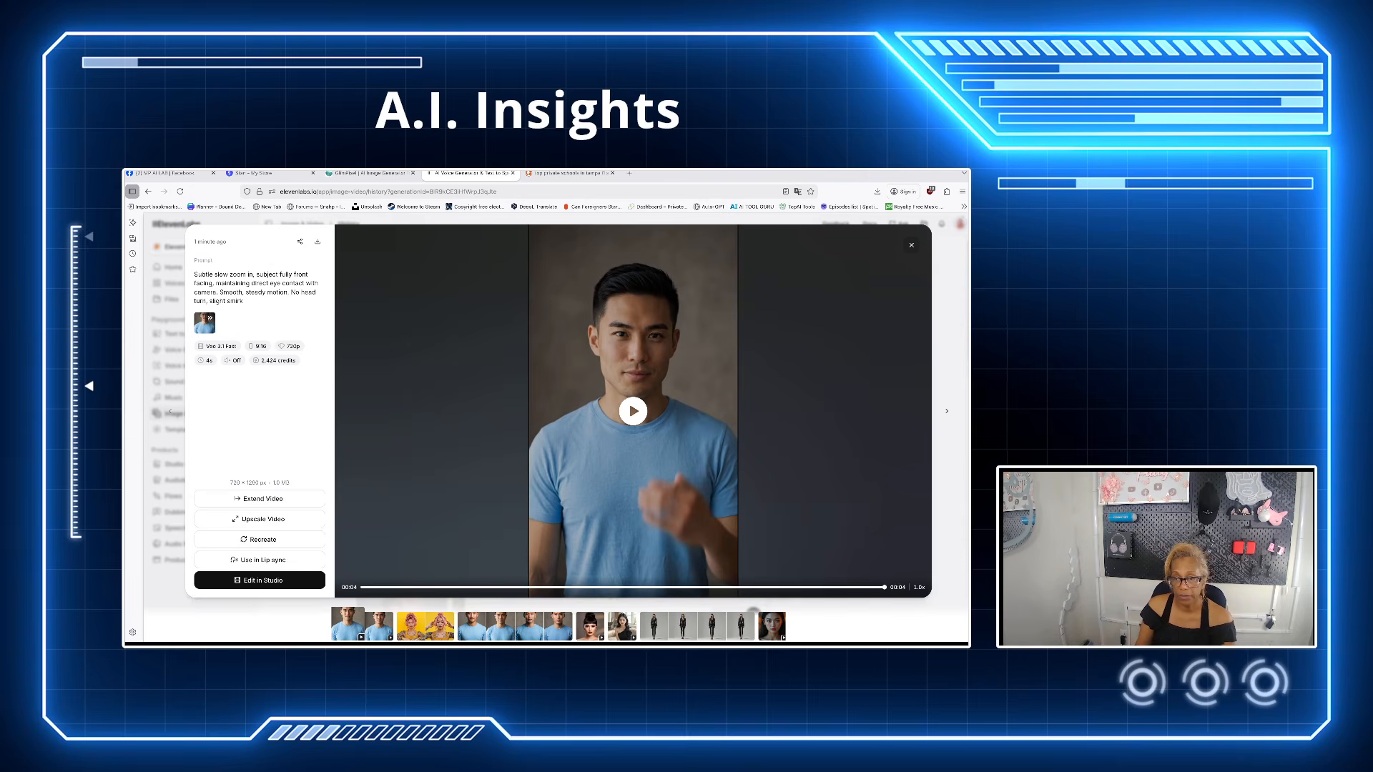
key(Escape)
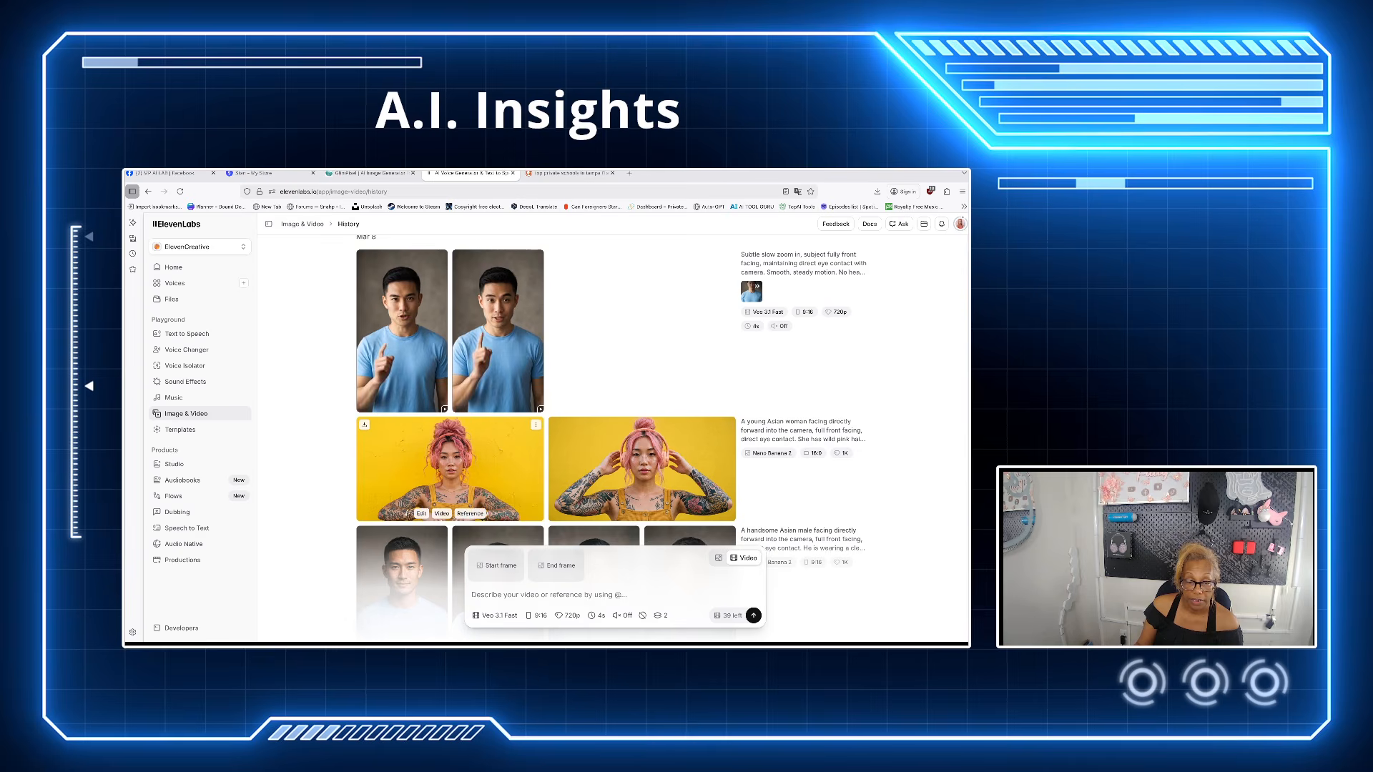
Create a video from the first image of the pink-haired woman, using it as the start frame.
click(450, 470)
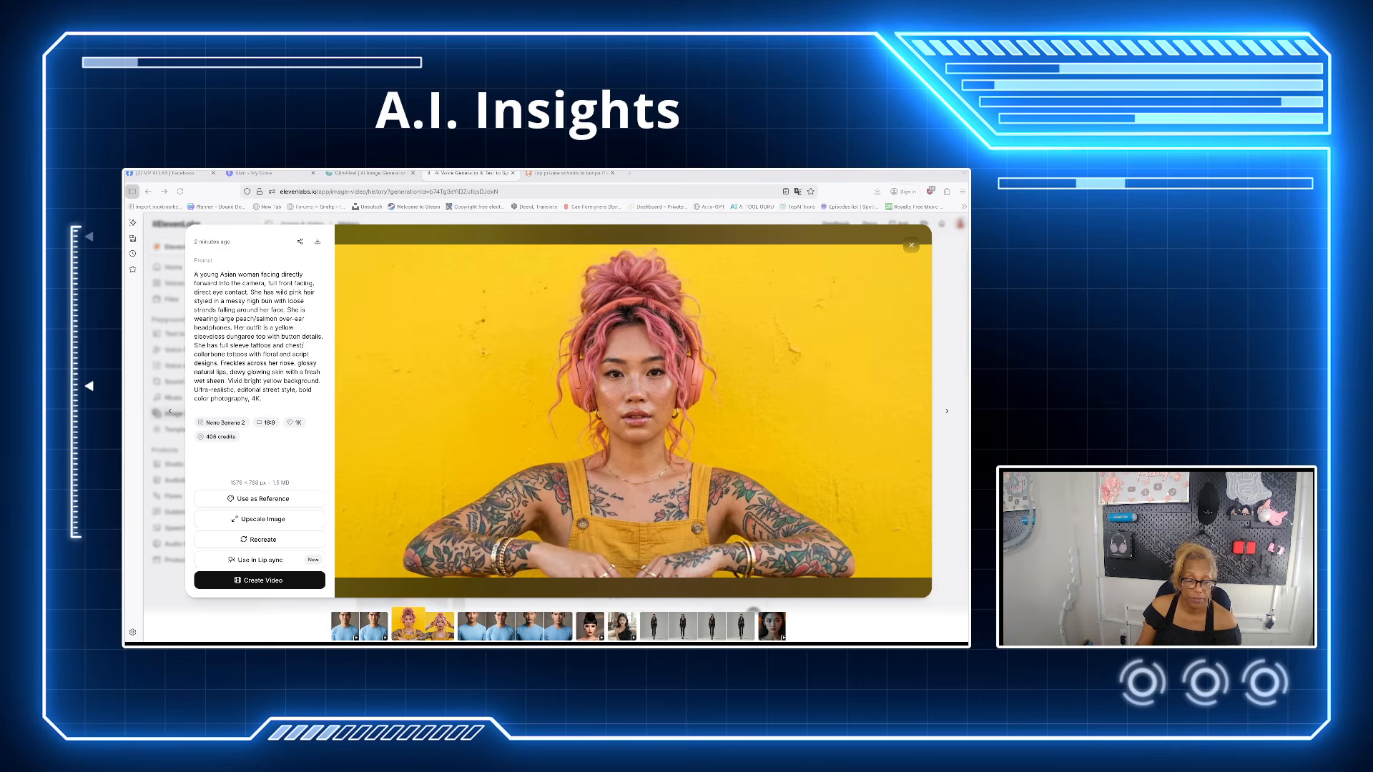
click(259, 580)
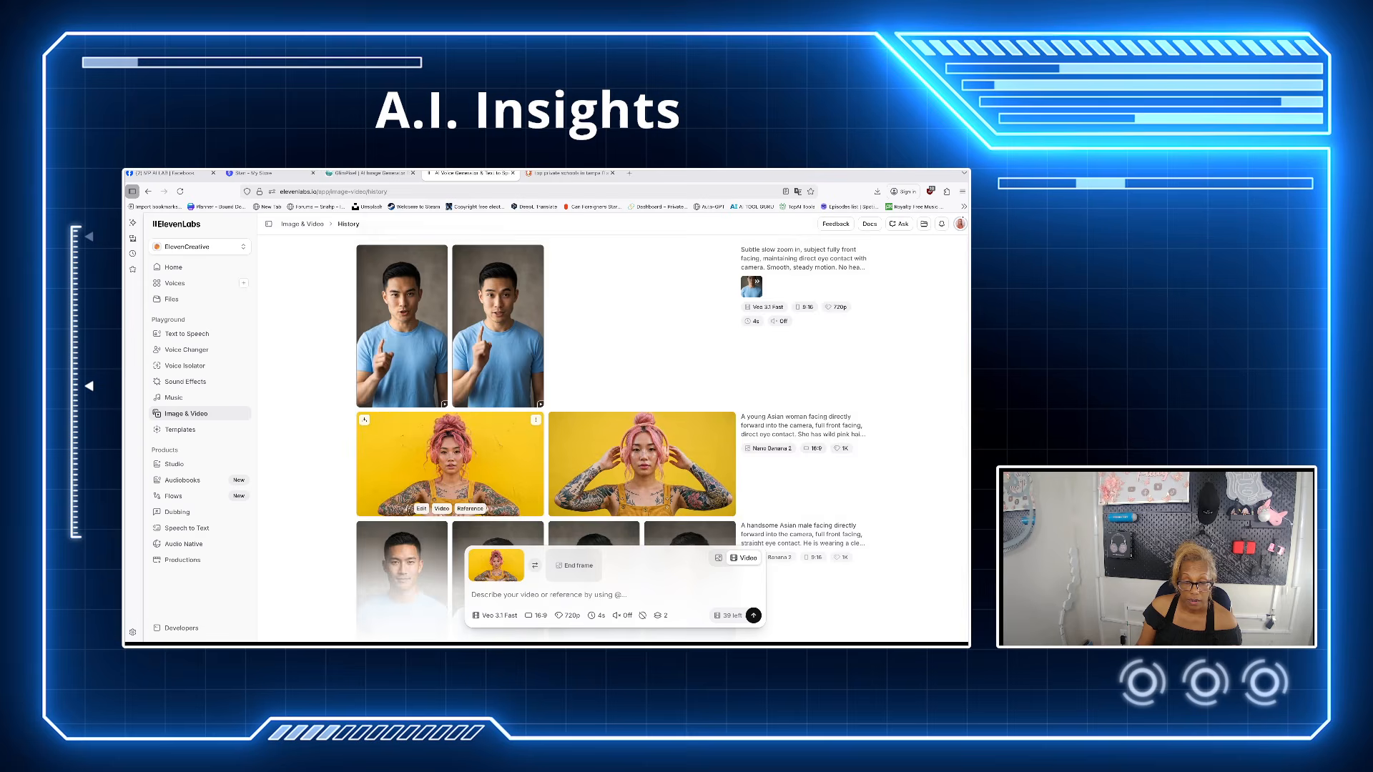
scroll(487, 515, down, 1)
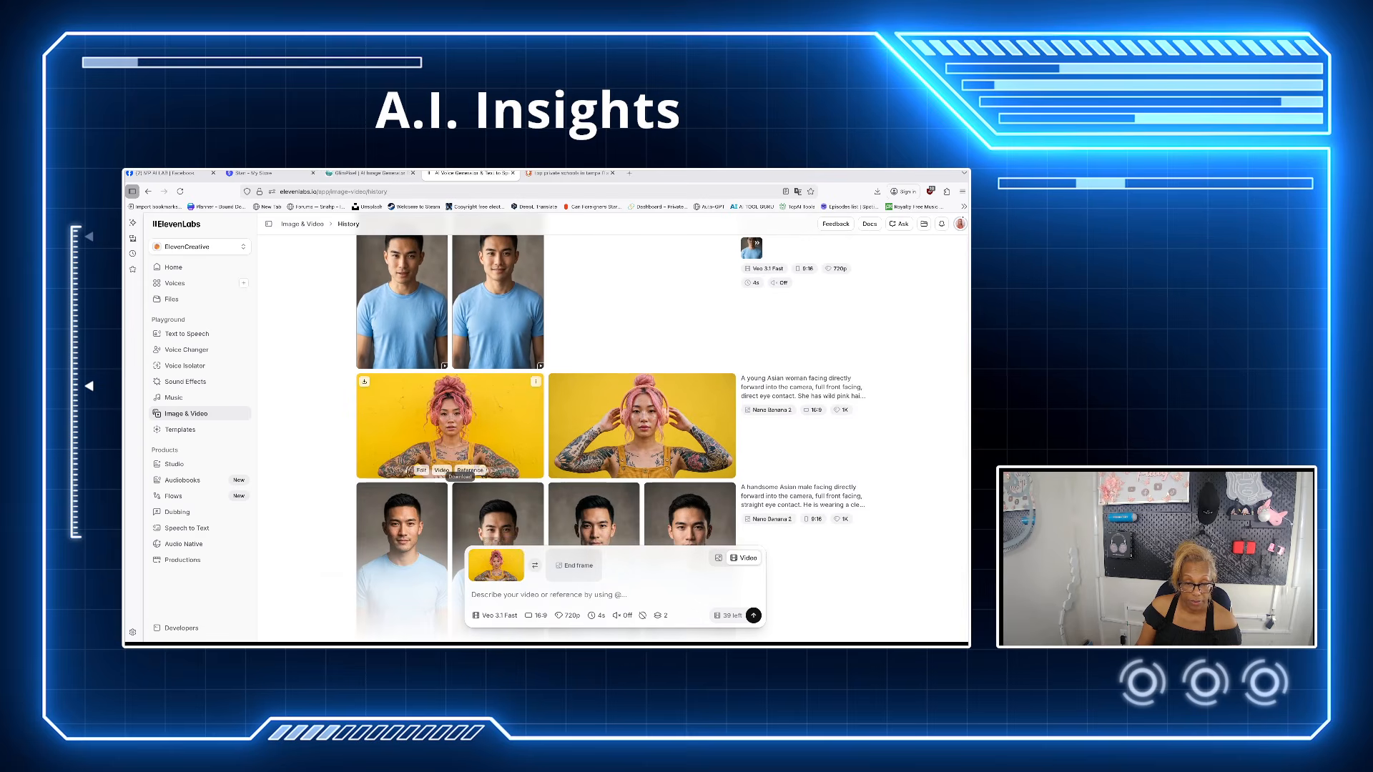
Generate the video from "Slow subtle push in, subject fully front facing, holding direct eye contact. Slight natural head sway as if listening to music. Smooth cinematic motion.".
click(544, 594)
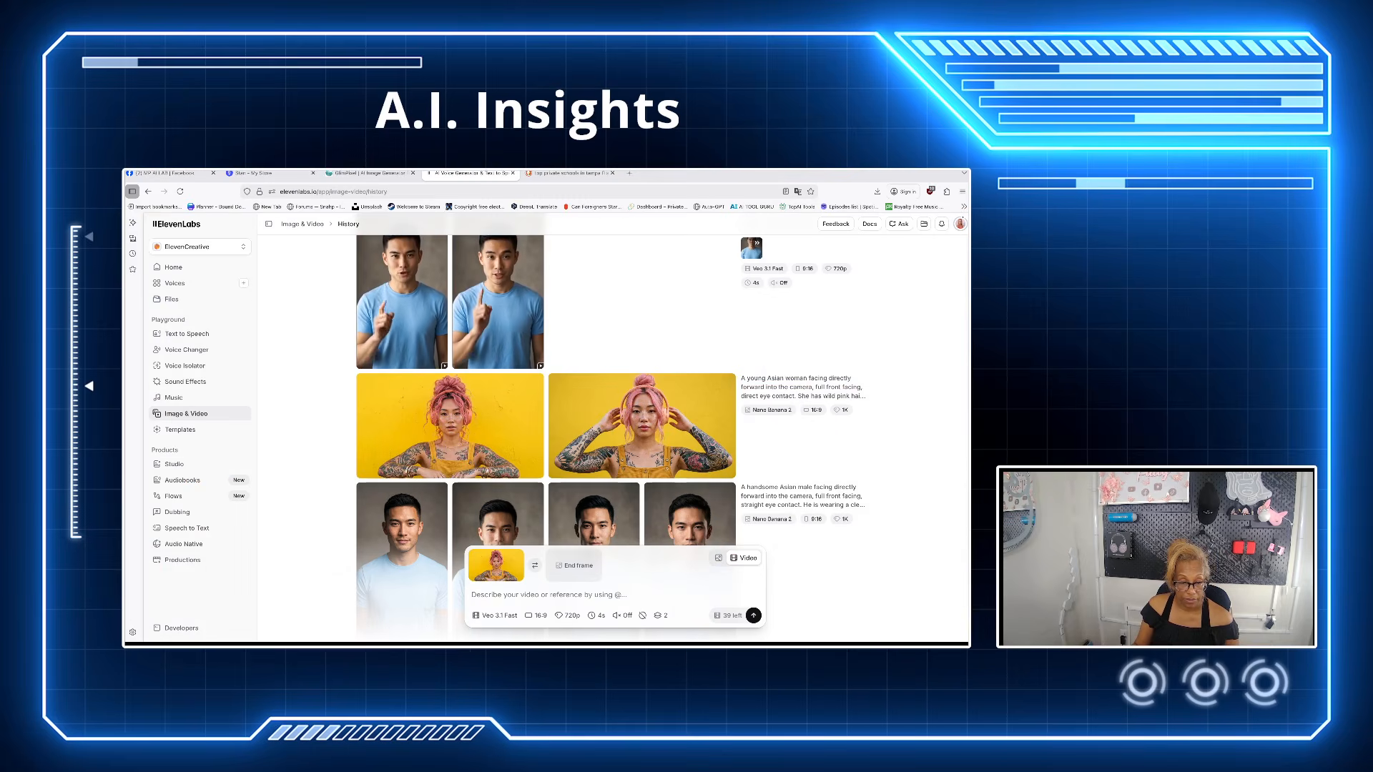
text(Slow subtle push in, subject fully front facing, holding direct eye contact. Slight natural head sway as if listening to music. Smooth cinematic motion.)
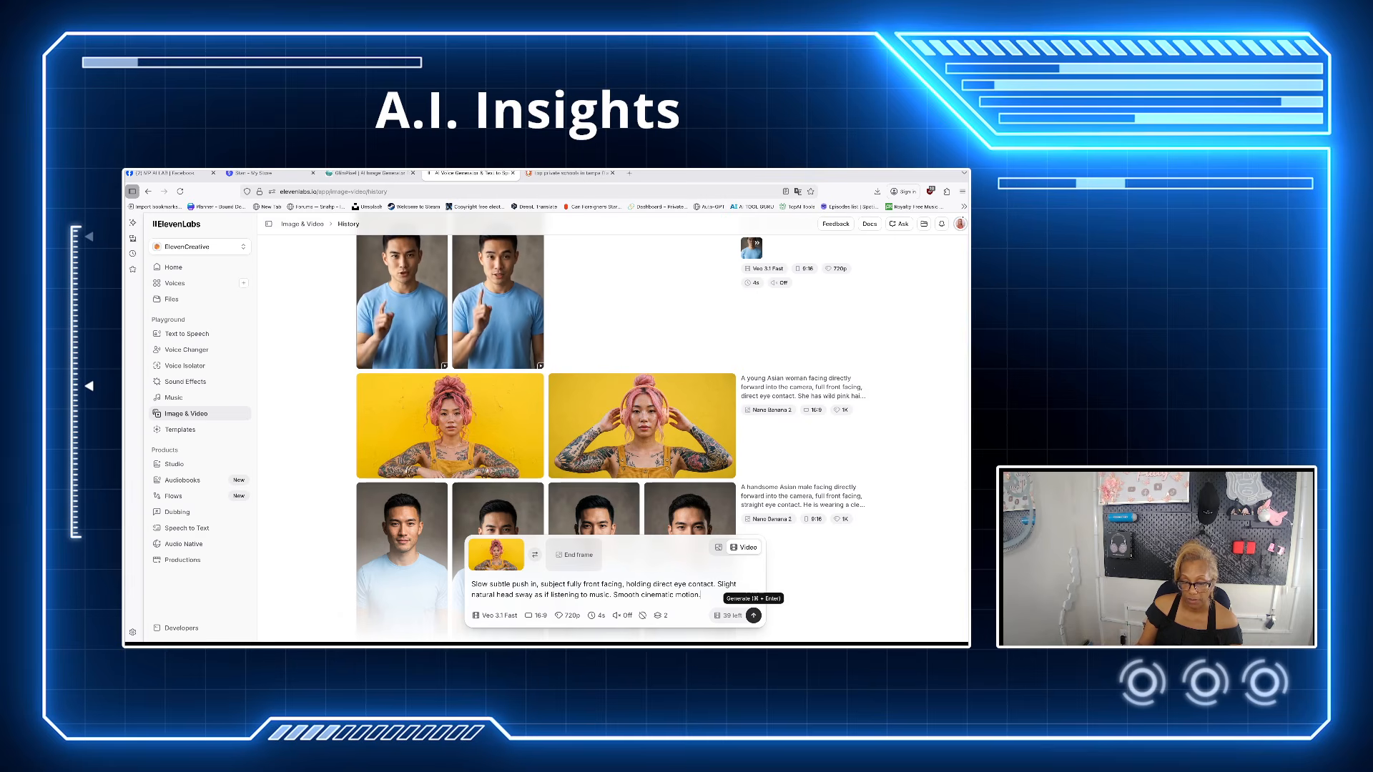
click(754, 615)
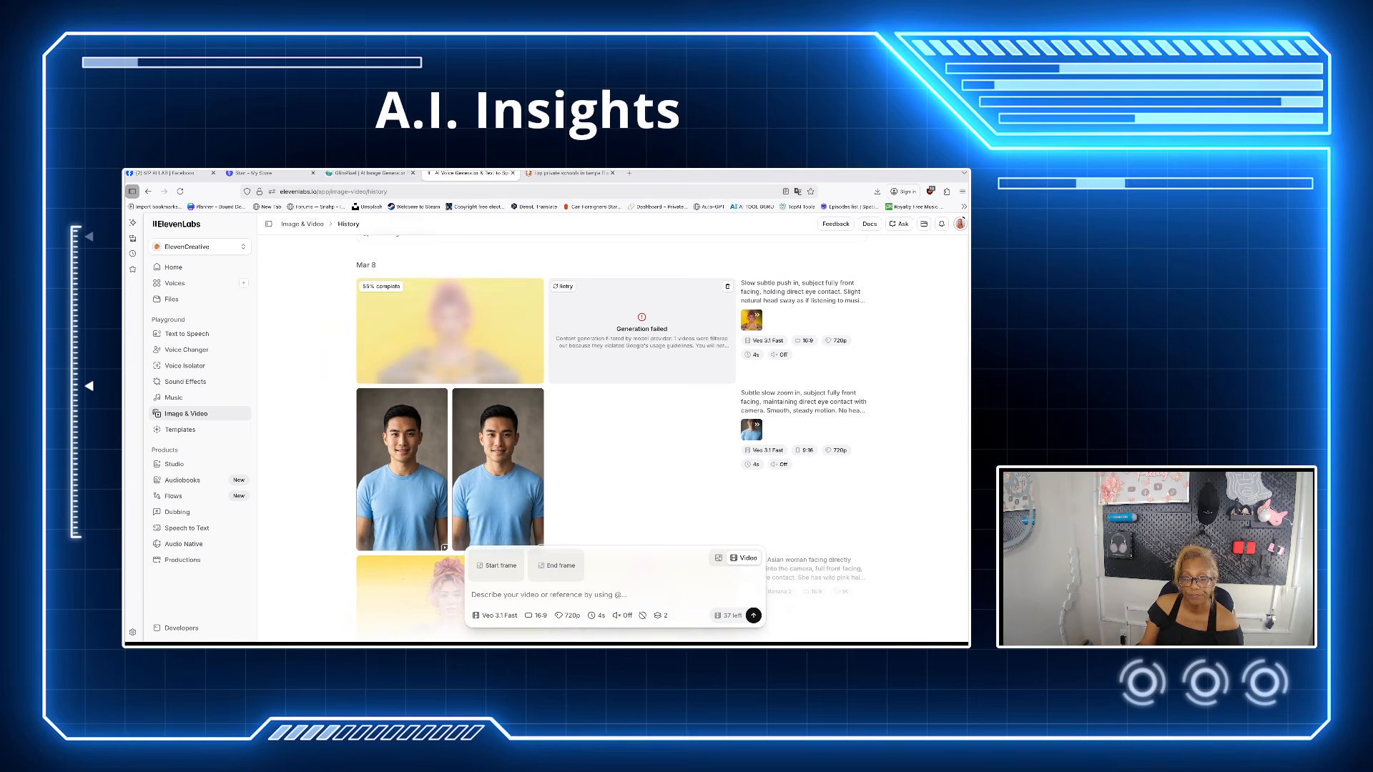
Watch the generated video of the pink-haired woman with headphones at full size, and return to the history.
mouse_move(498, 470)
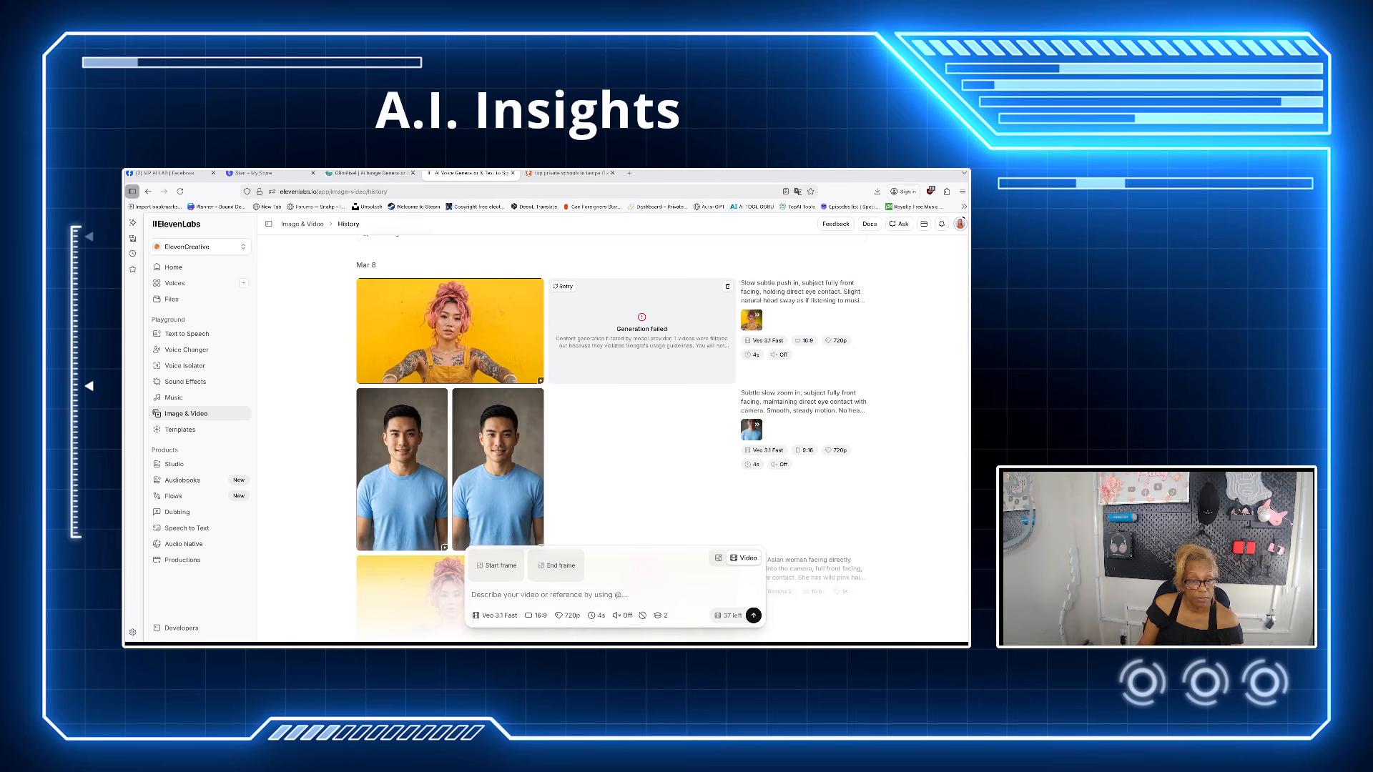
click(451, 332)
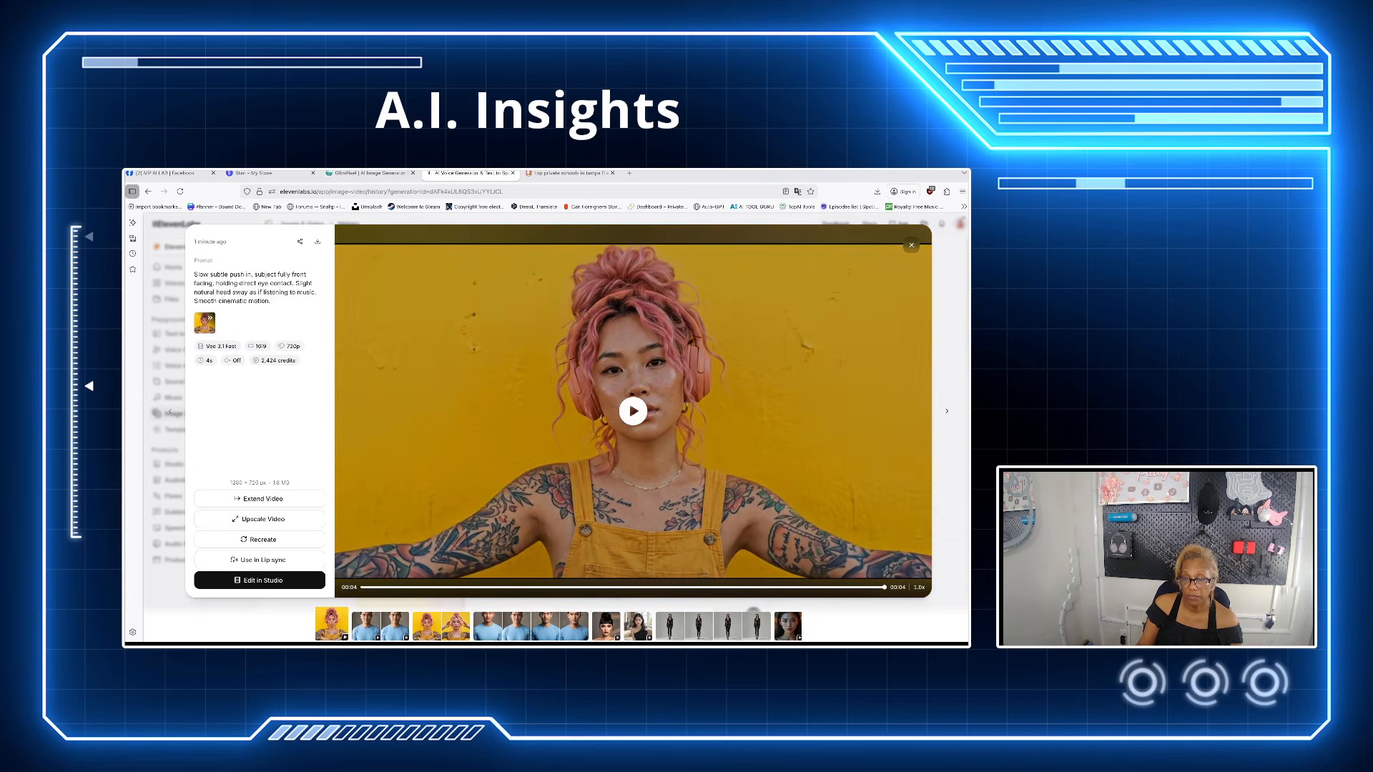
key(Escape)
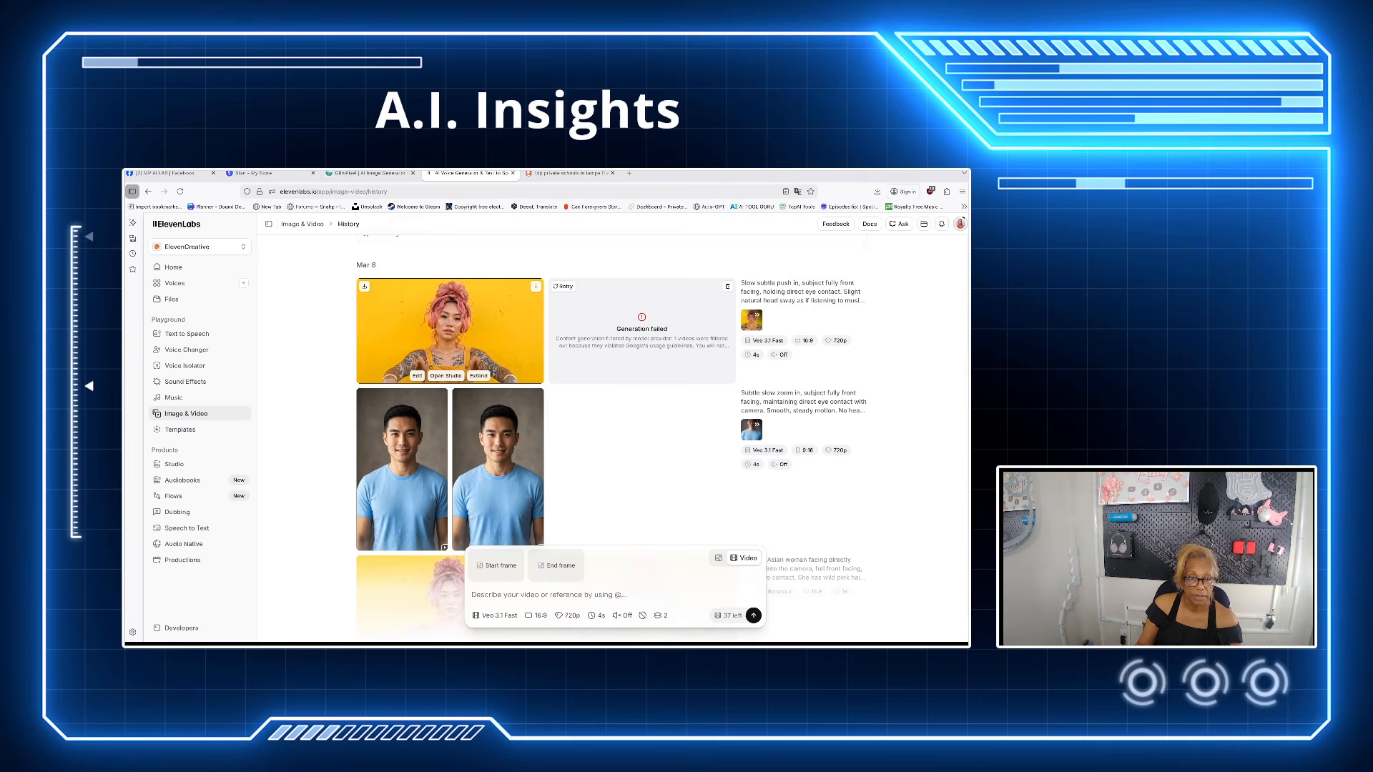
Download the first image of the pink-haired woman from the history and review its additional options.
scroll(642, 400, down, 3)
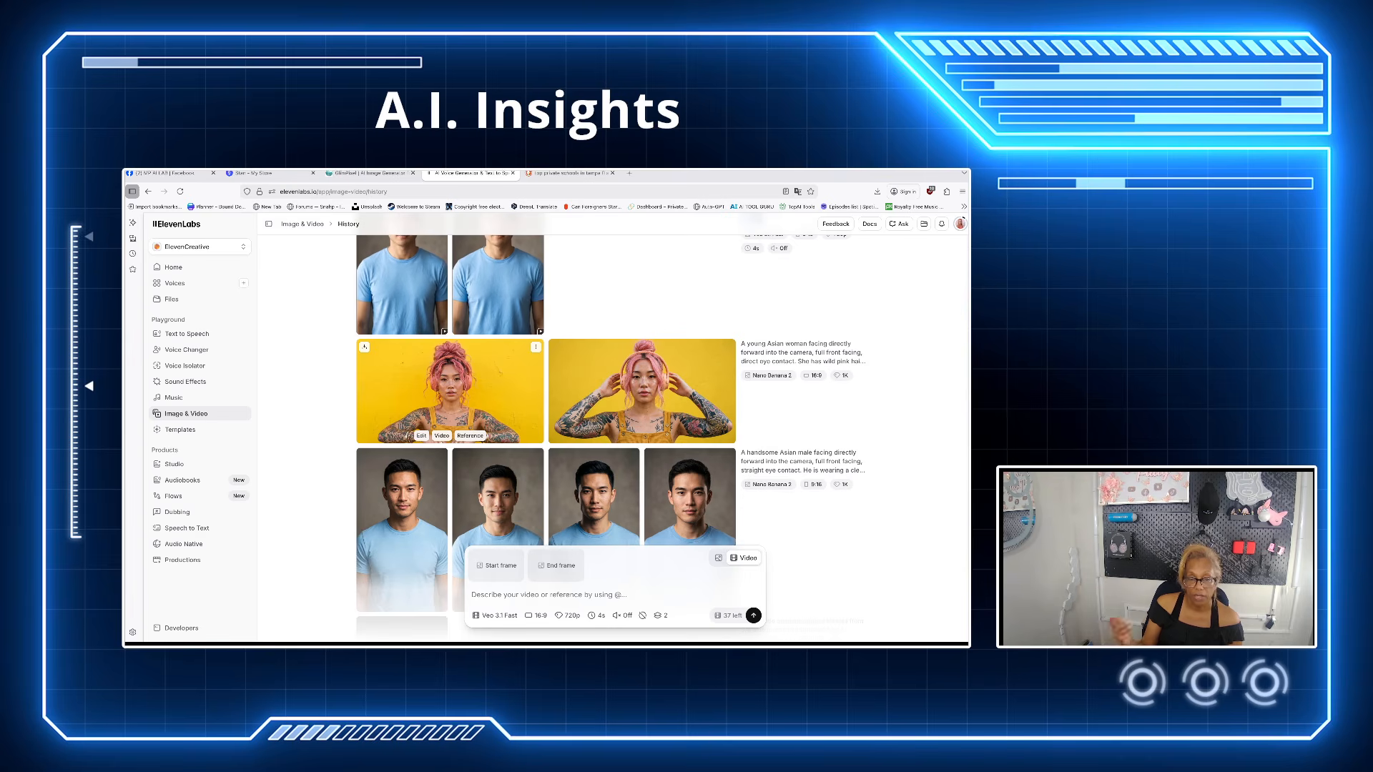
click(536, 347)
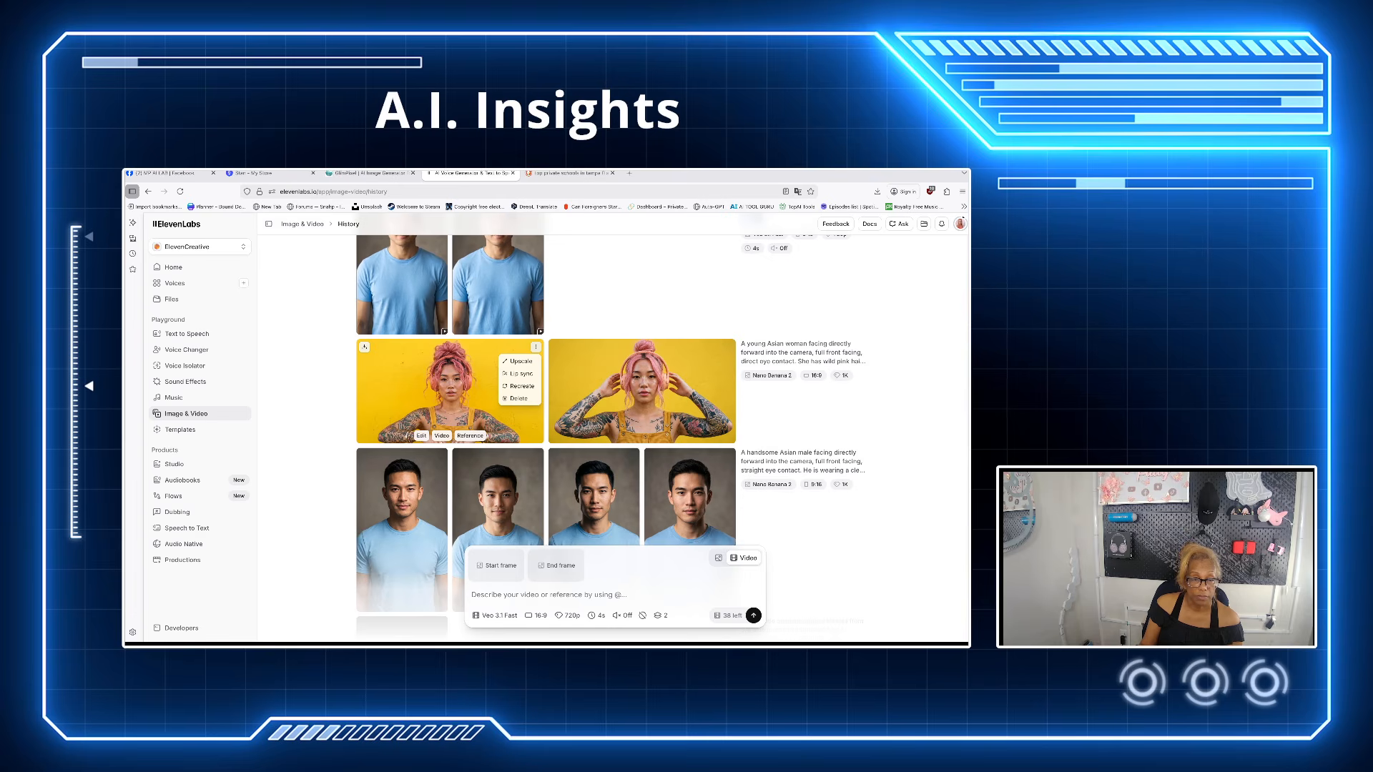
click(364, 347)
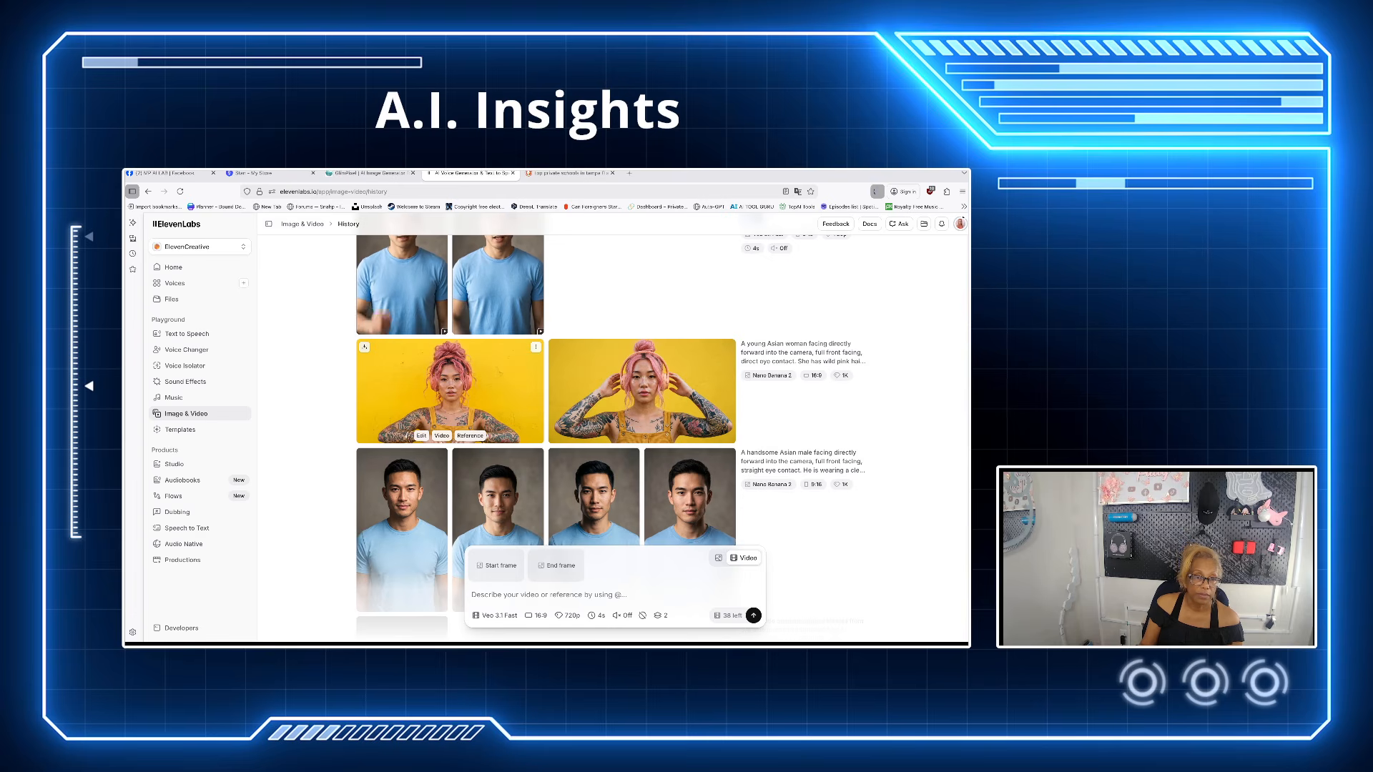
click(536, 347)
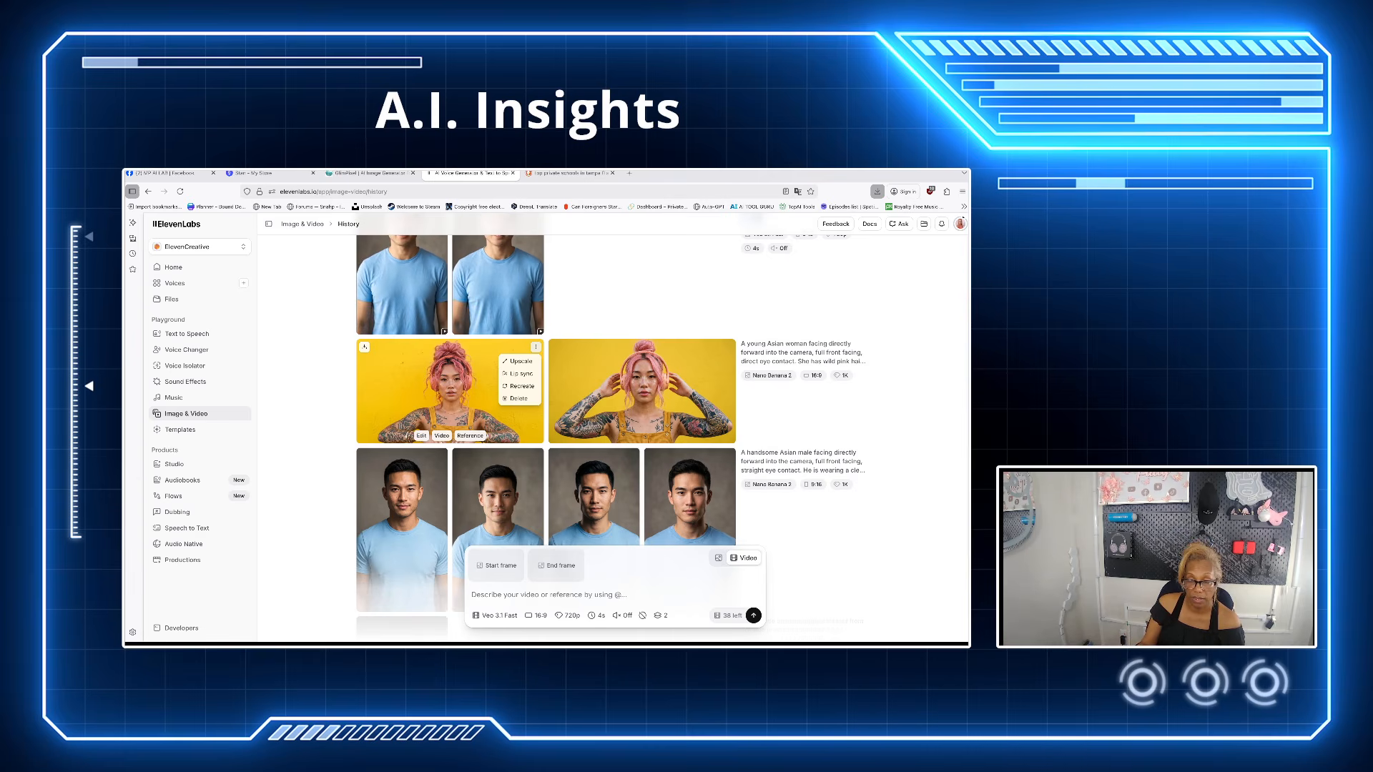
click(868, 286)
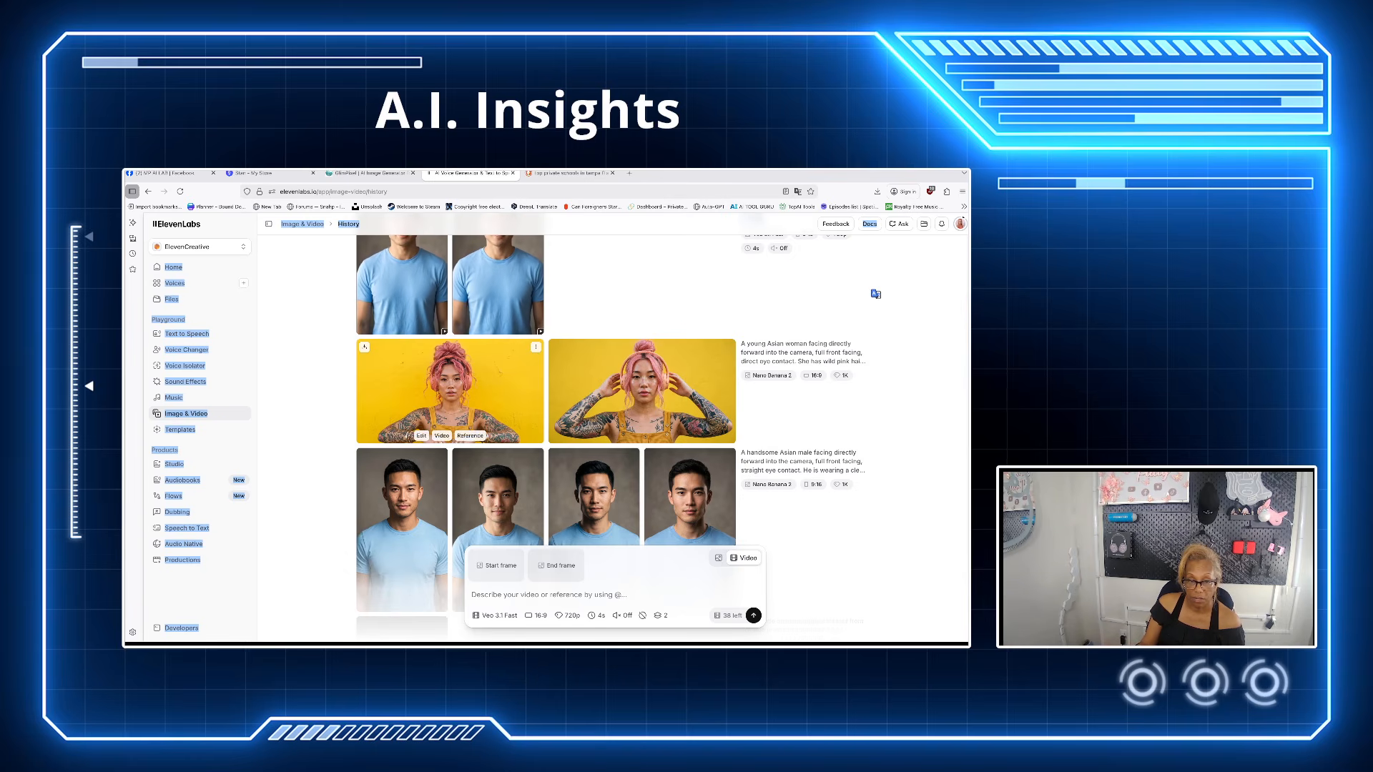
click(312, 390)
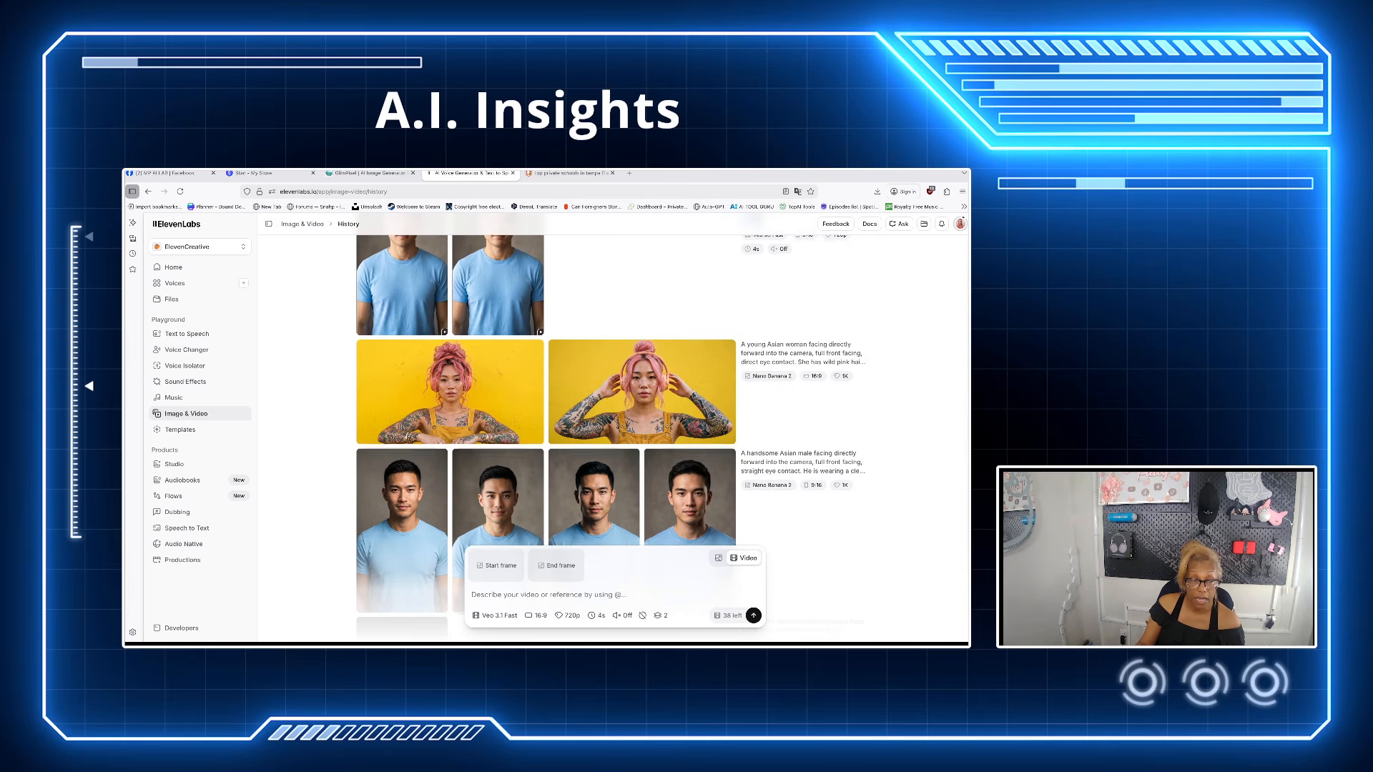
Visit the ElevenLabs home page and reopen the Image & Video section.
scroll(312, 389, up, 1)
scroll(312, 389, up, 3)
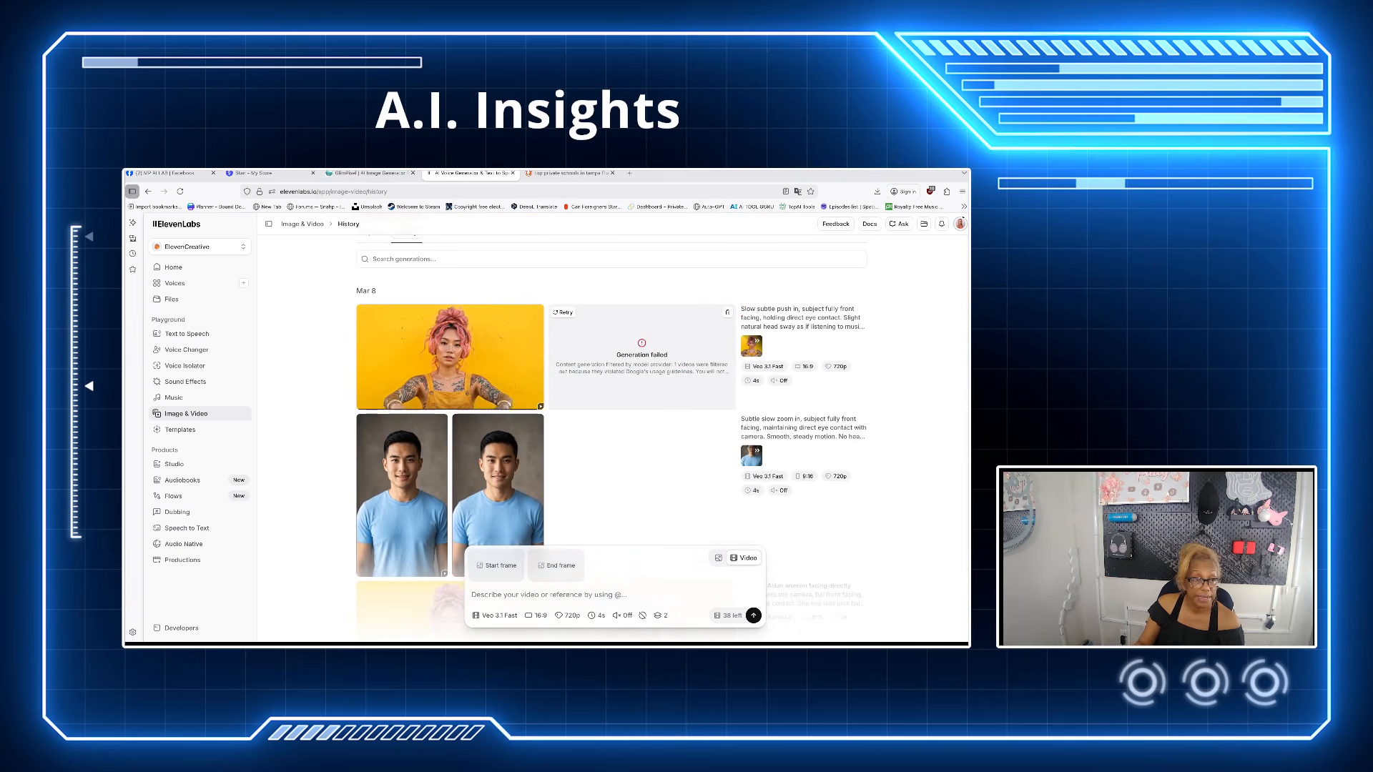
click(173, 266)
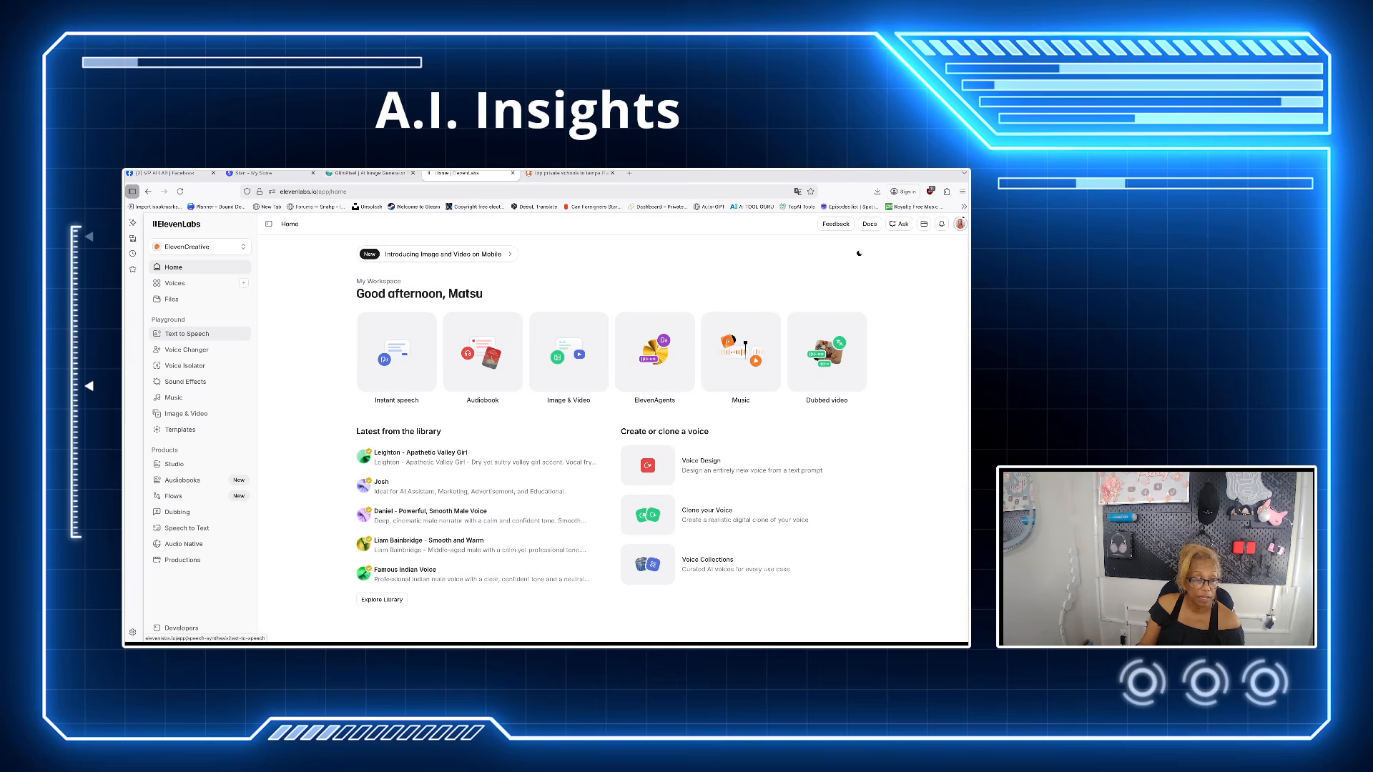
click(186, 413)
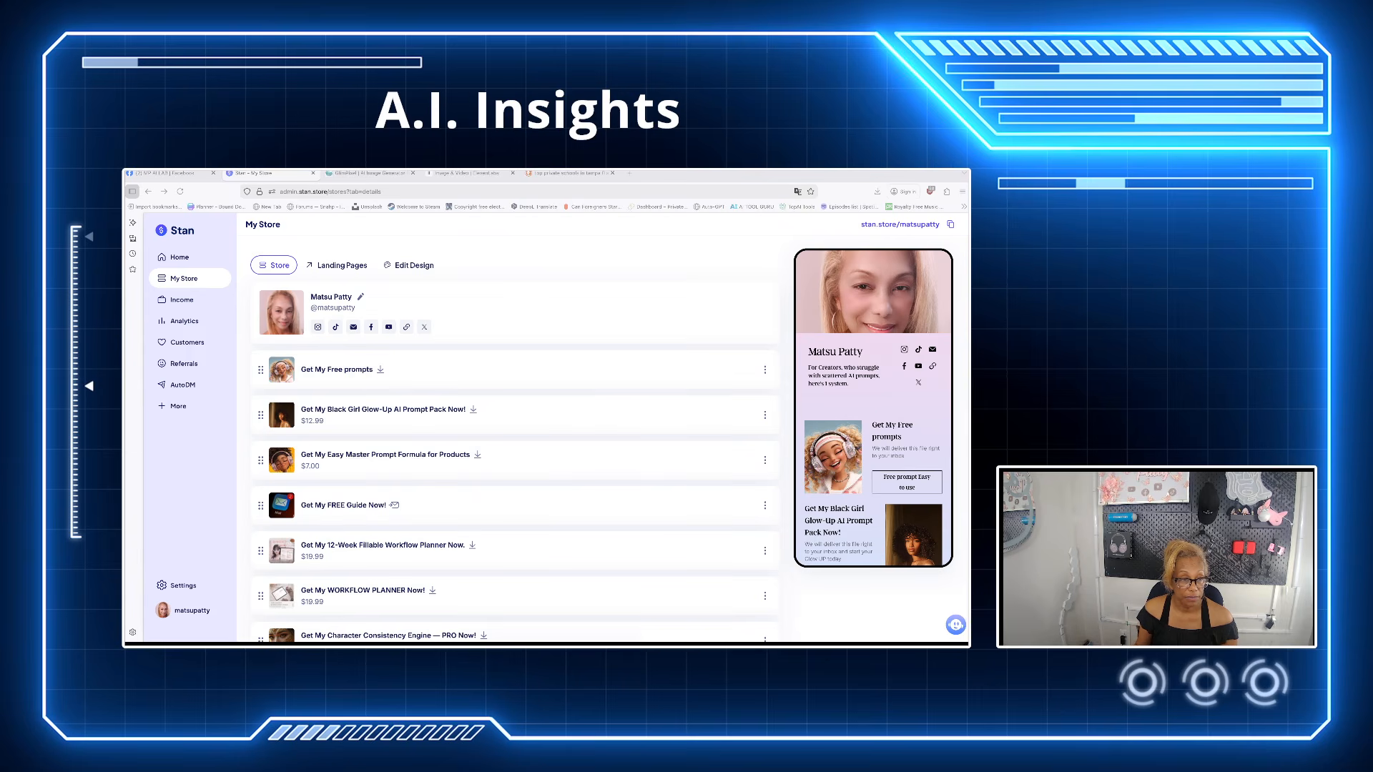
Show the MP AI LAB Facebook group and look through the GlimPixel image generator page.
click(168, 174)
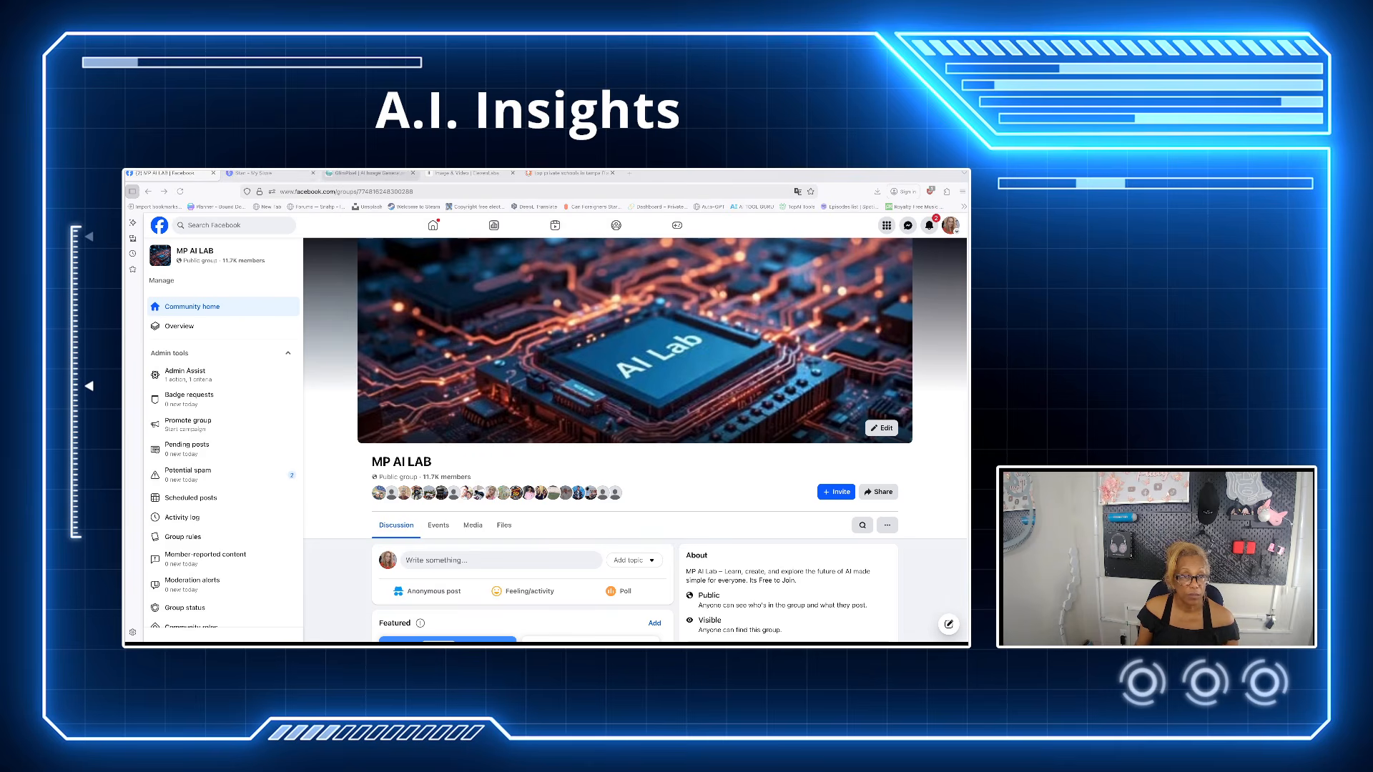
click(365, 173)
scroll(555, 429, up, 3)
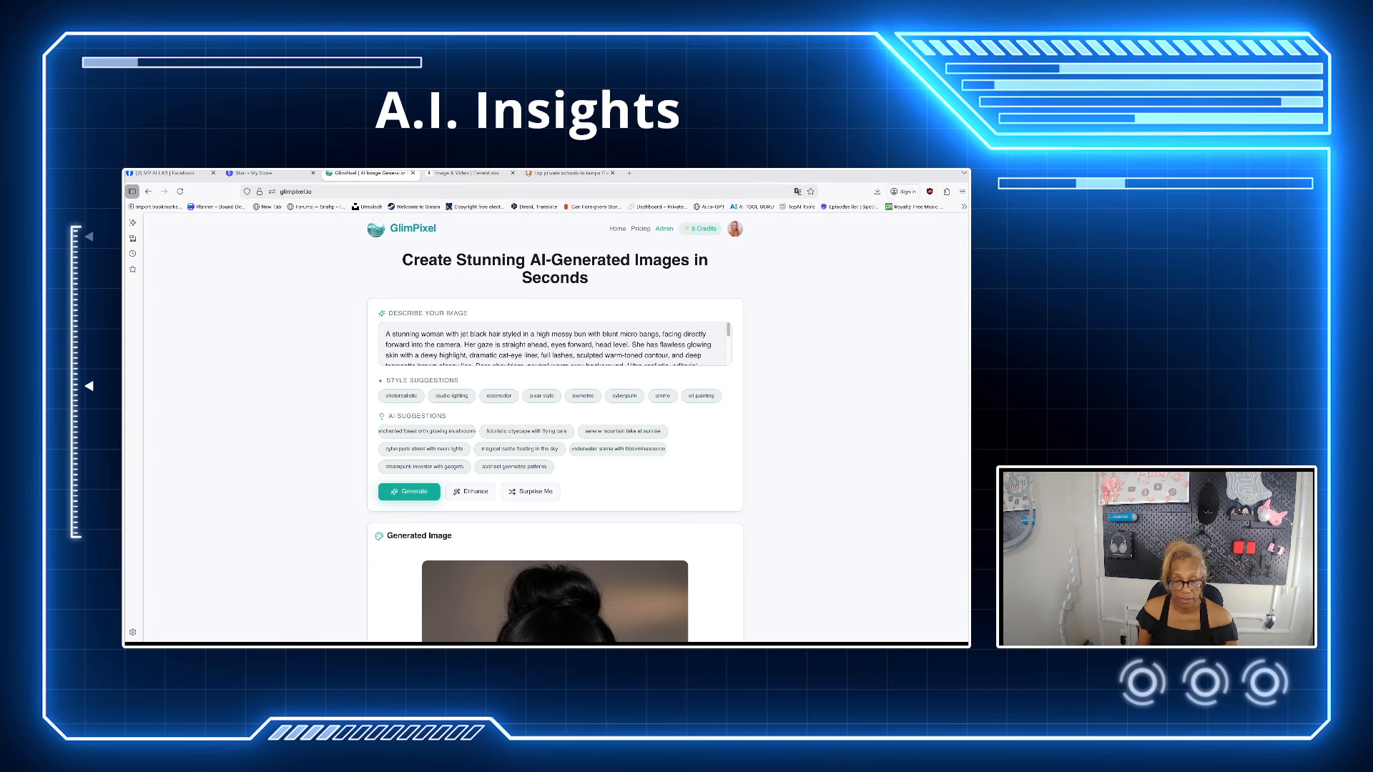
scroll(555, 427, down, 10)
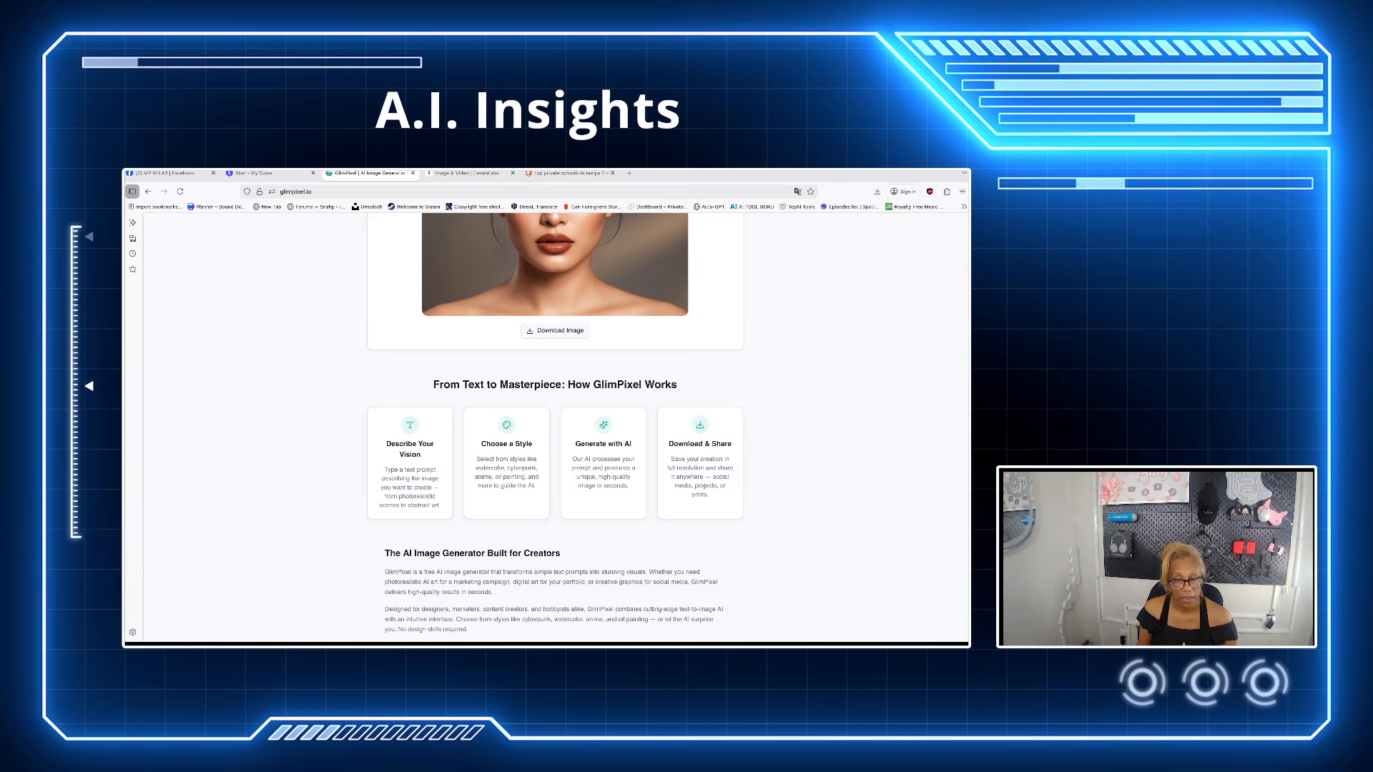
scroll(556, 427, down, 2)
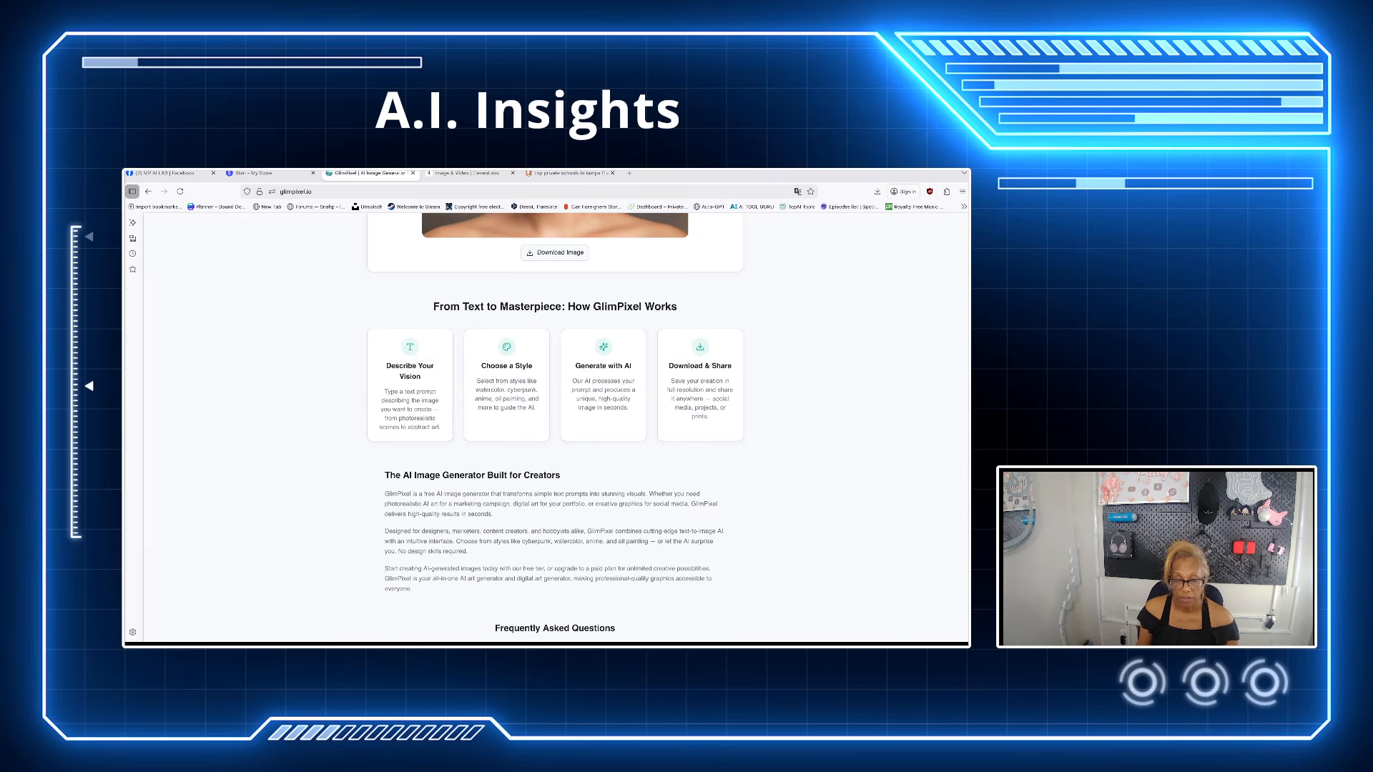
scroll(555, 427, down, 3)
scroll(556, 427, up, 10)
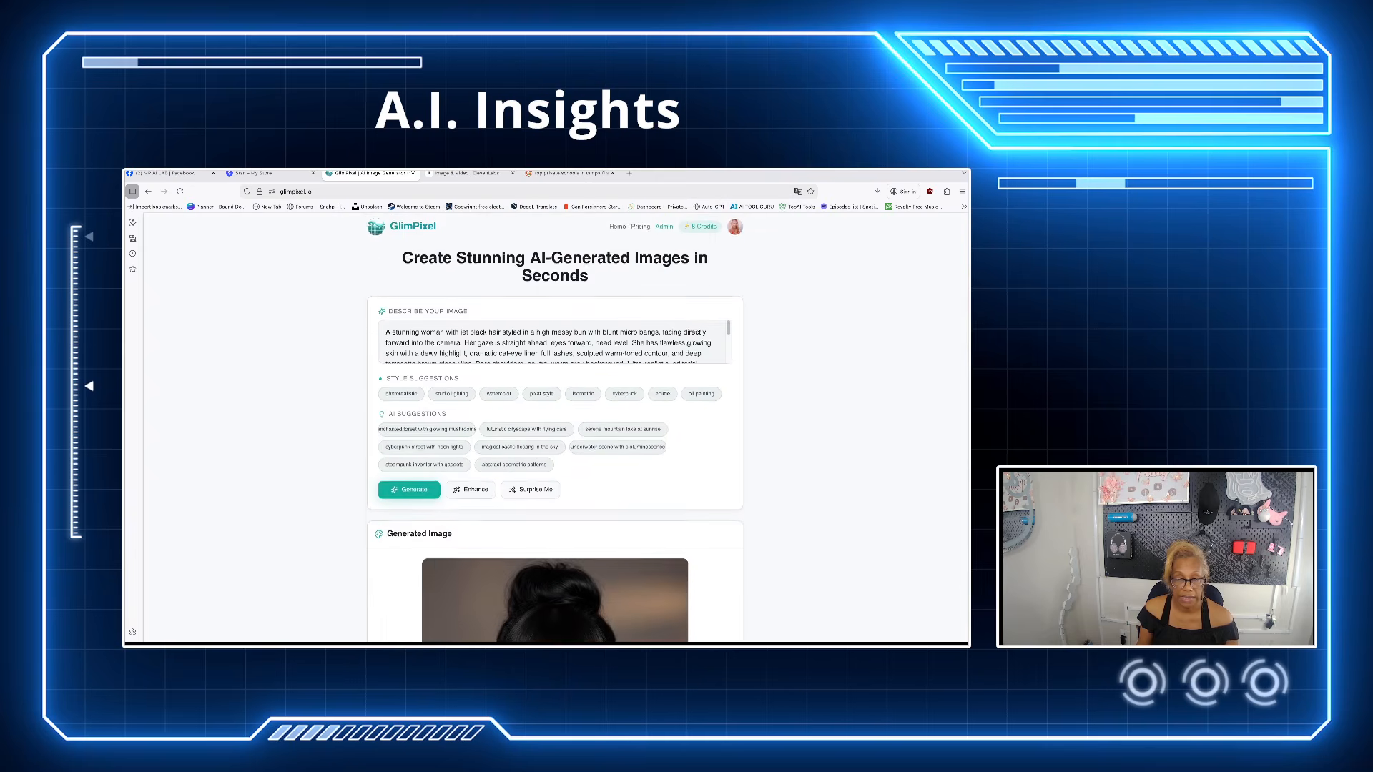